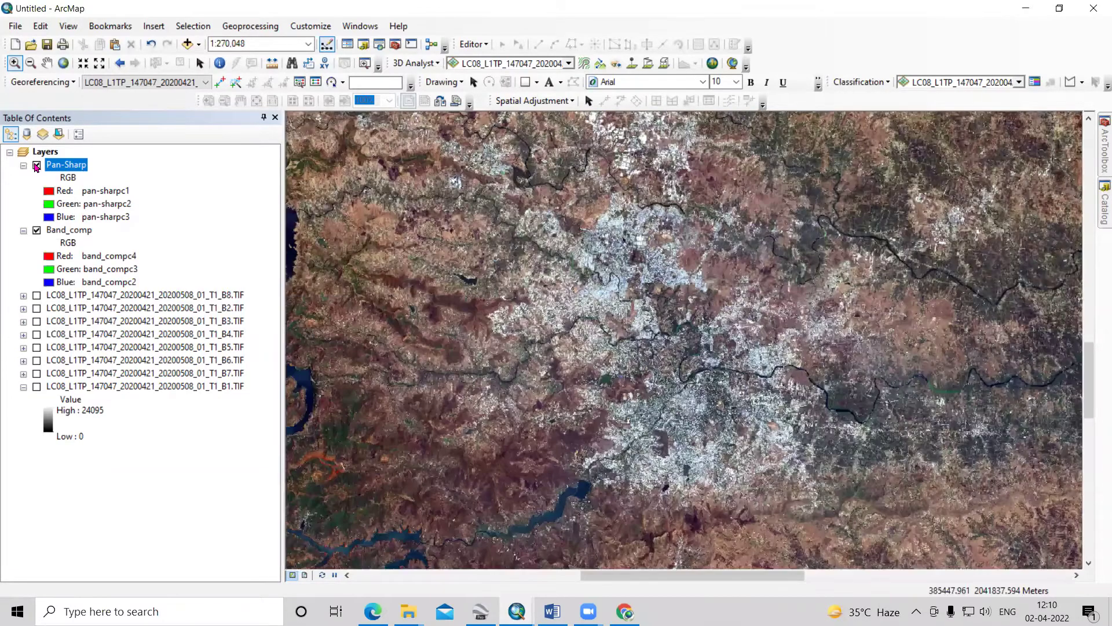
# Zoom into the city and check that Band_comp's source cell size is 30, 30
pyautogui.moveTo(622, 347); pyautogui.dragTo(669, 297)
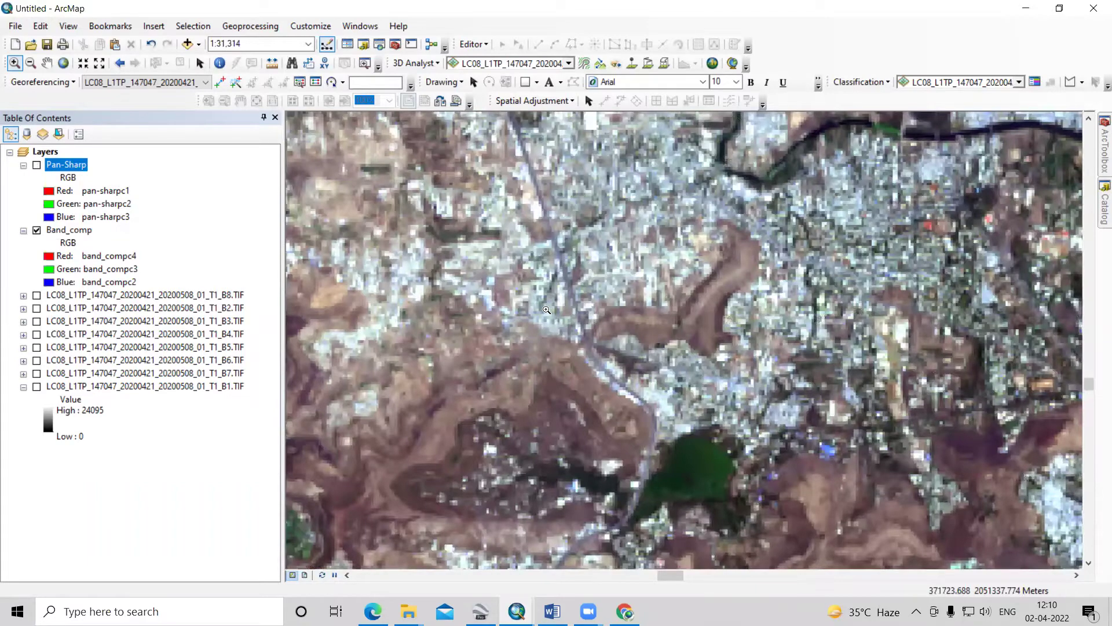
pyautogui.click(69, 230)
pyautogui.rightClick(70, 231)
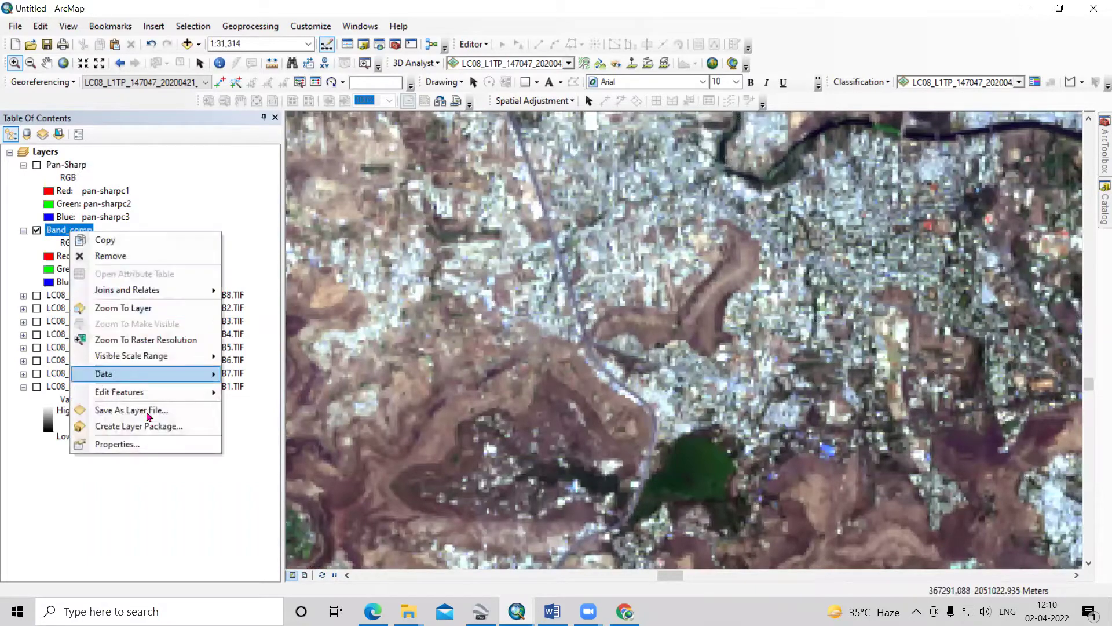
pyautogui.click(128, 444)
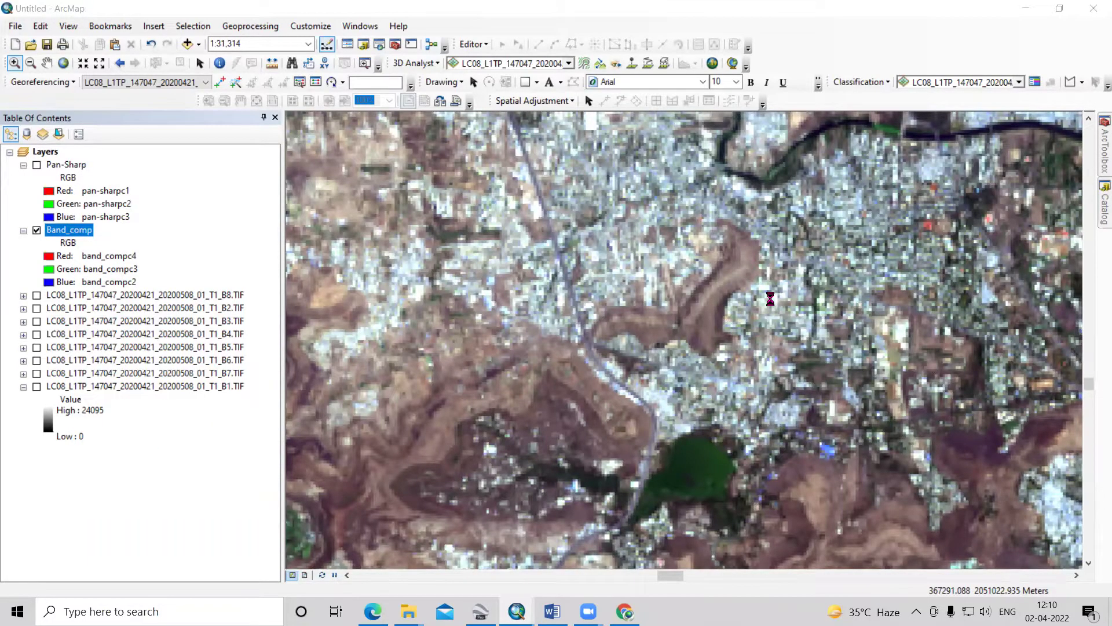
pyautogui.click(490, 244)
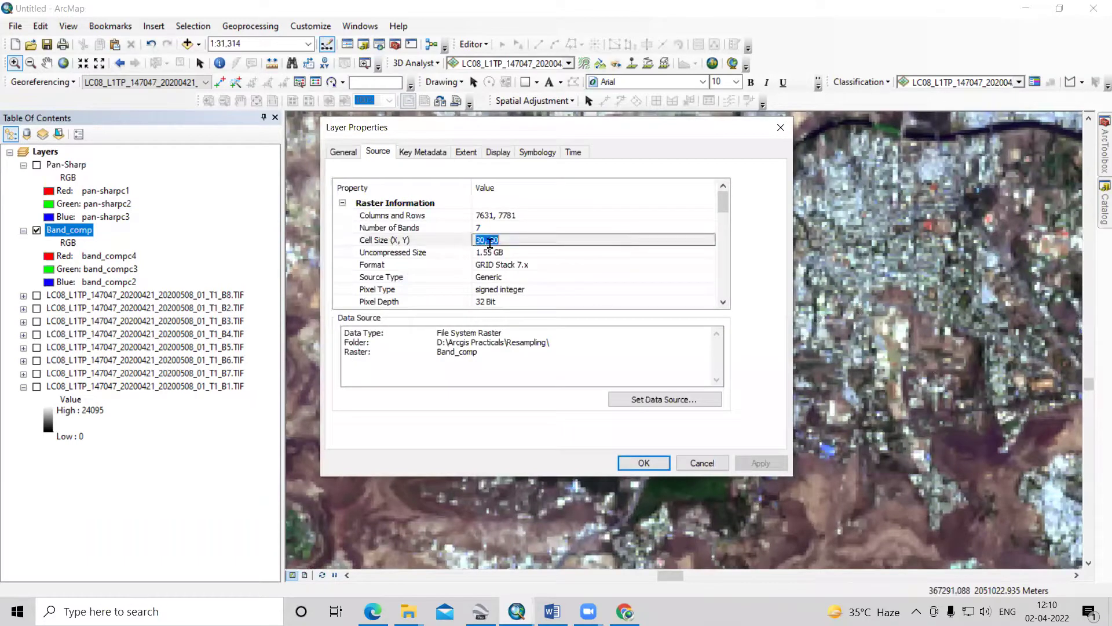
pyautogui.click(702, 463)
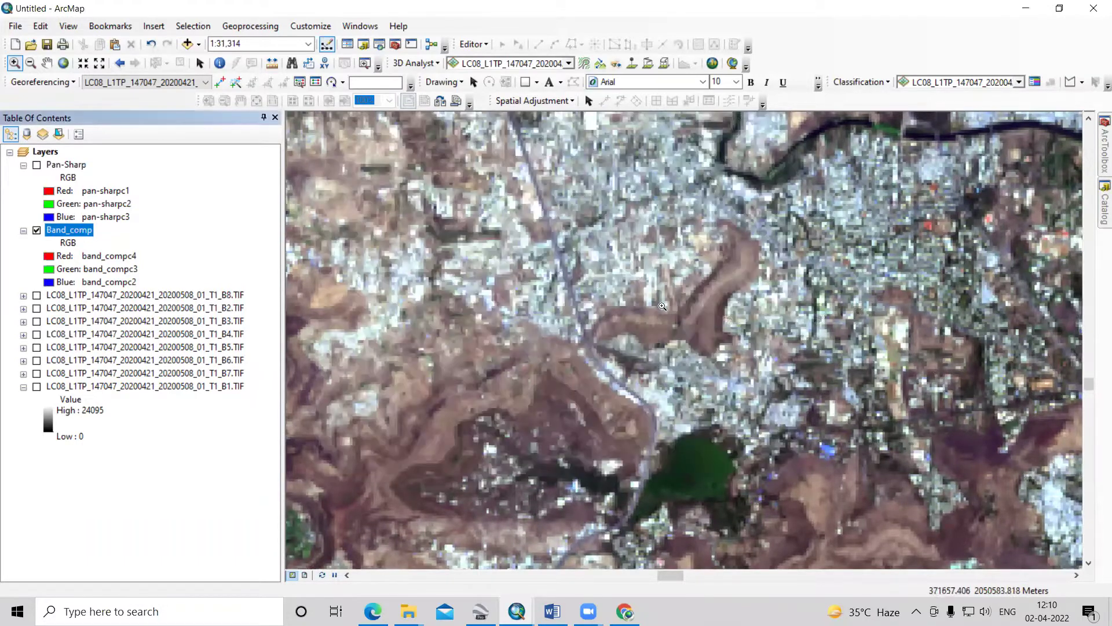
# Turn Pan-Sharp back on and check that its source cell size is 15, 15
pyautogui.click(37, 166)
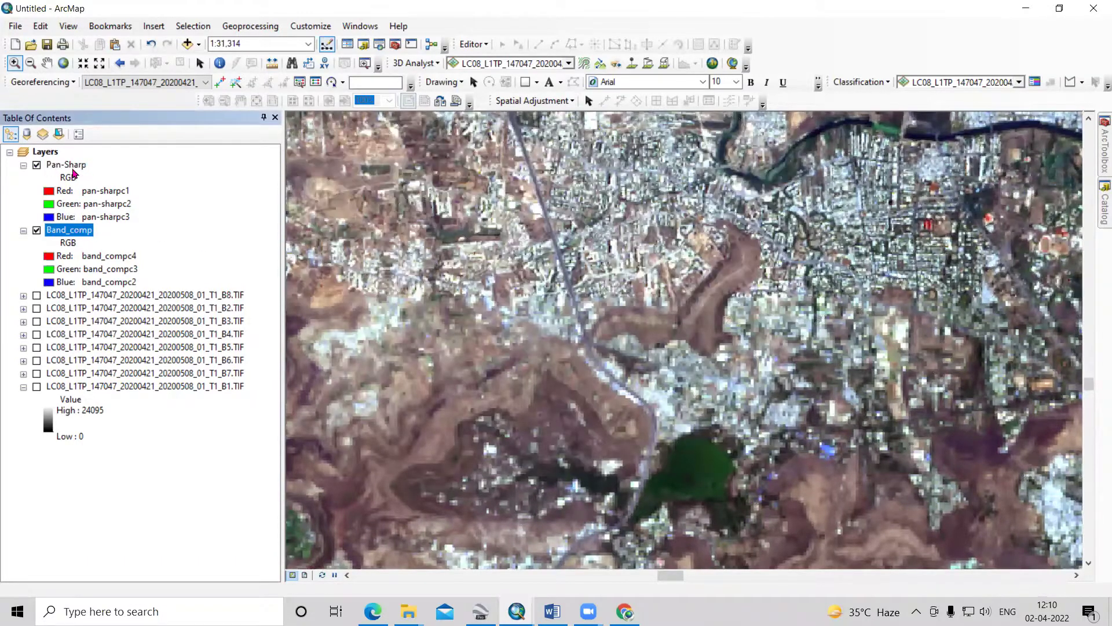
pyautogui.rightClick(73, 168)
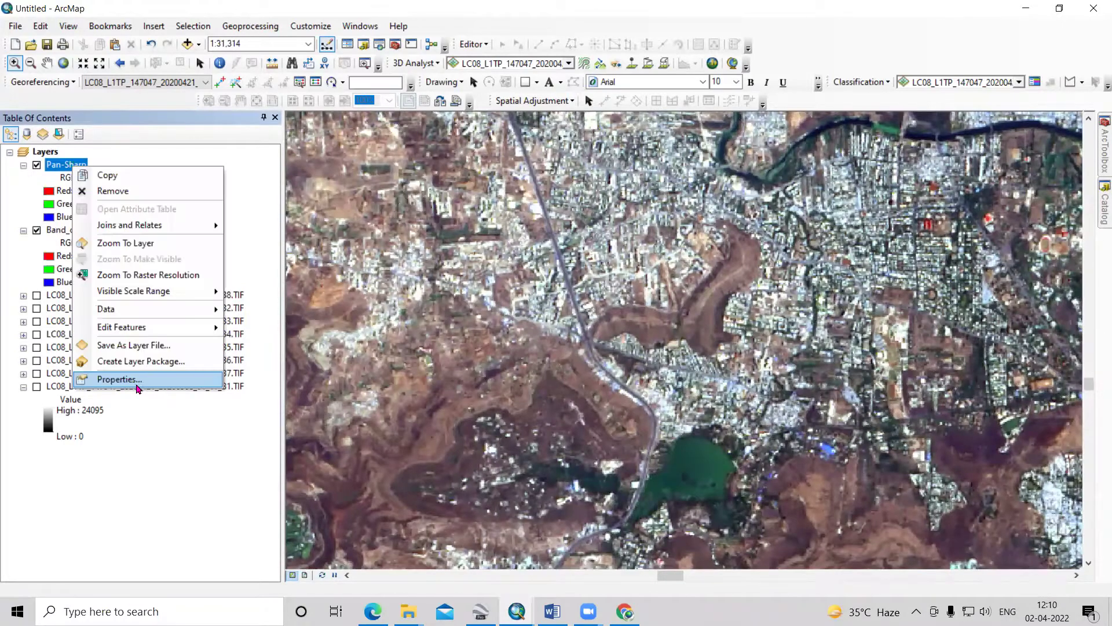
pyautogui.click(119, 380)
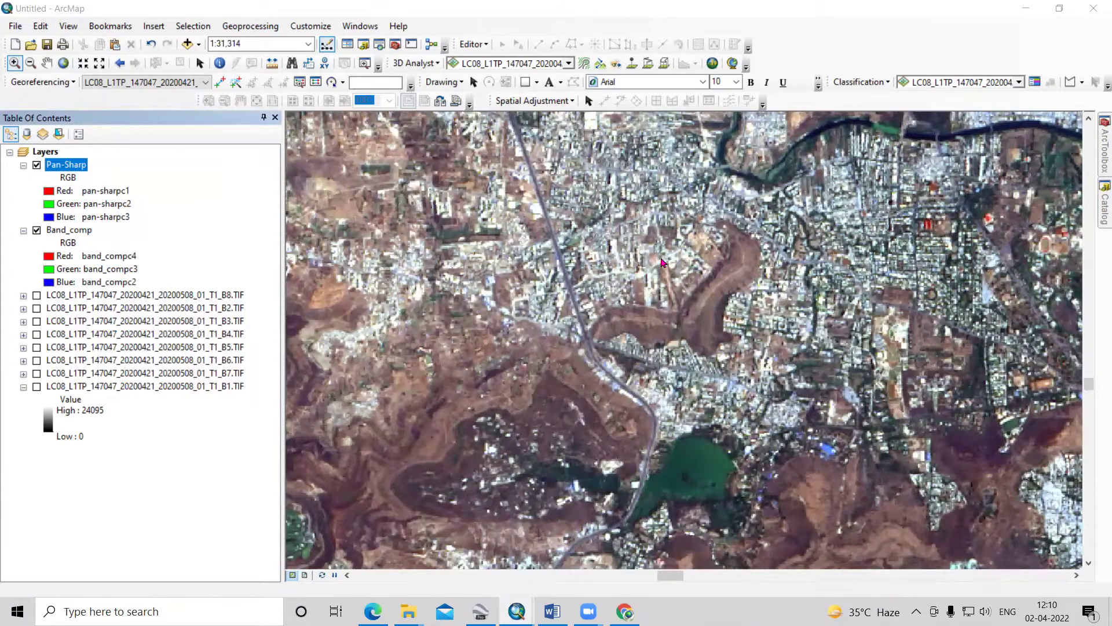
pyautogui.click(505, 237)
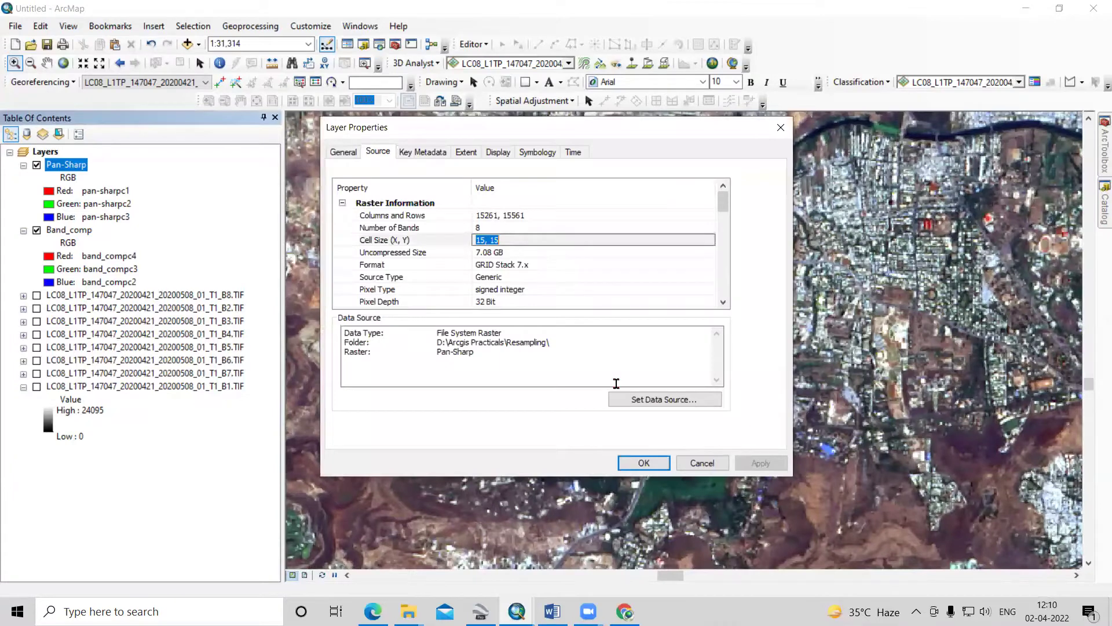
pyautogui.click(703, 463)
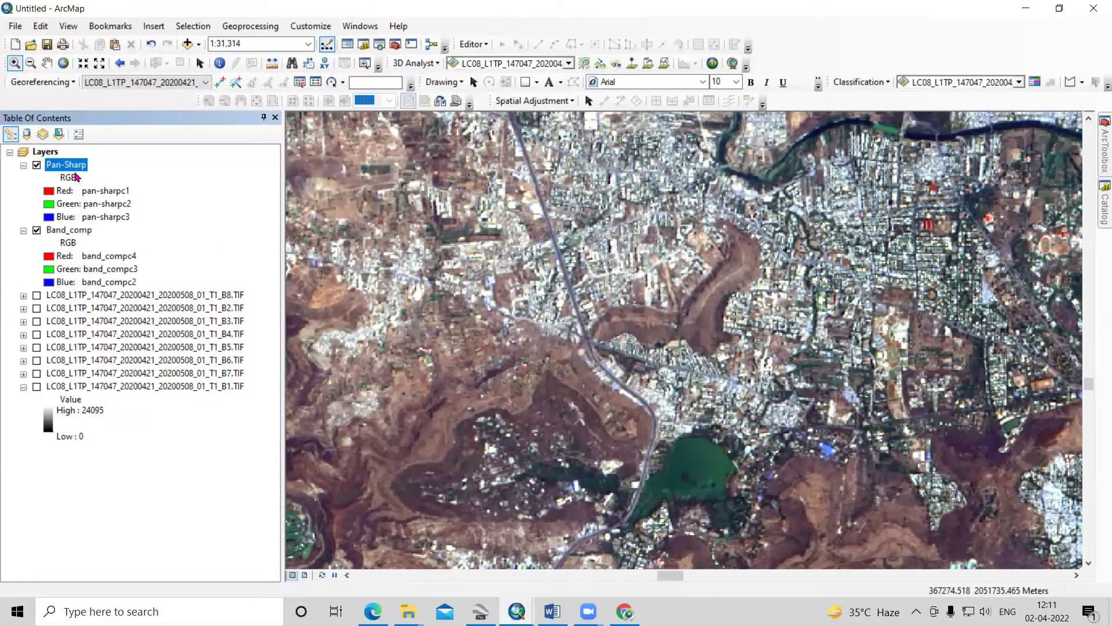
# Zoom into the ravine and toggle Pan-Sharp off and on to compare it with Band_comp
pyautogui.moveTo(606, 186); pyautogui.dragTo(865, 335)
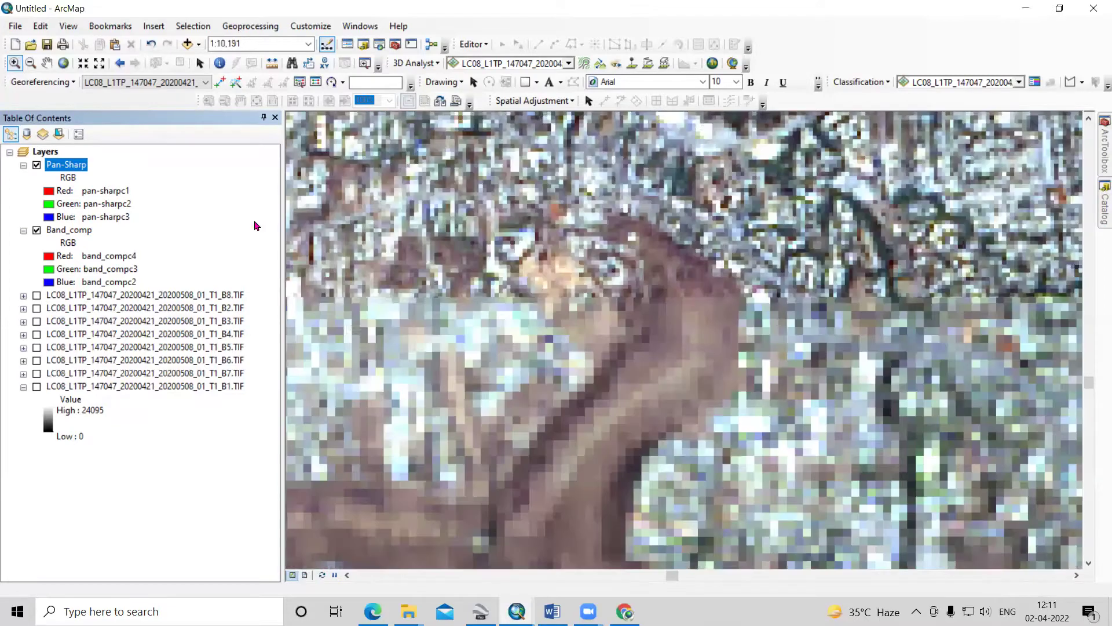
pyautogui.scroll(4, 324, 228)
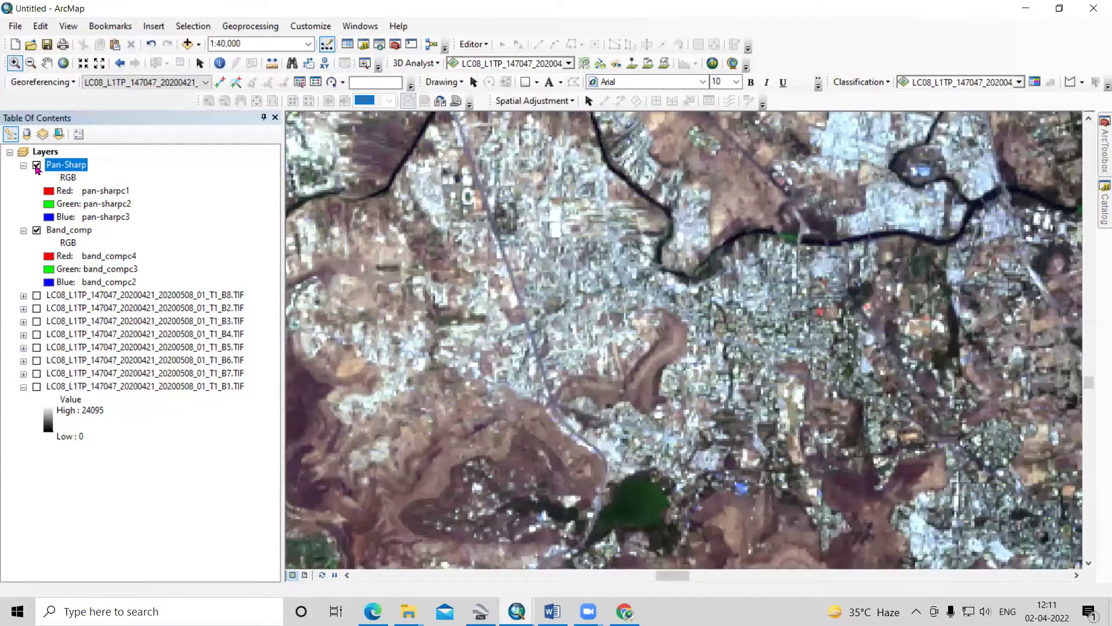
pyautogui.click(70, 230)
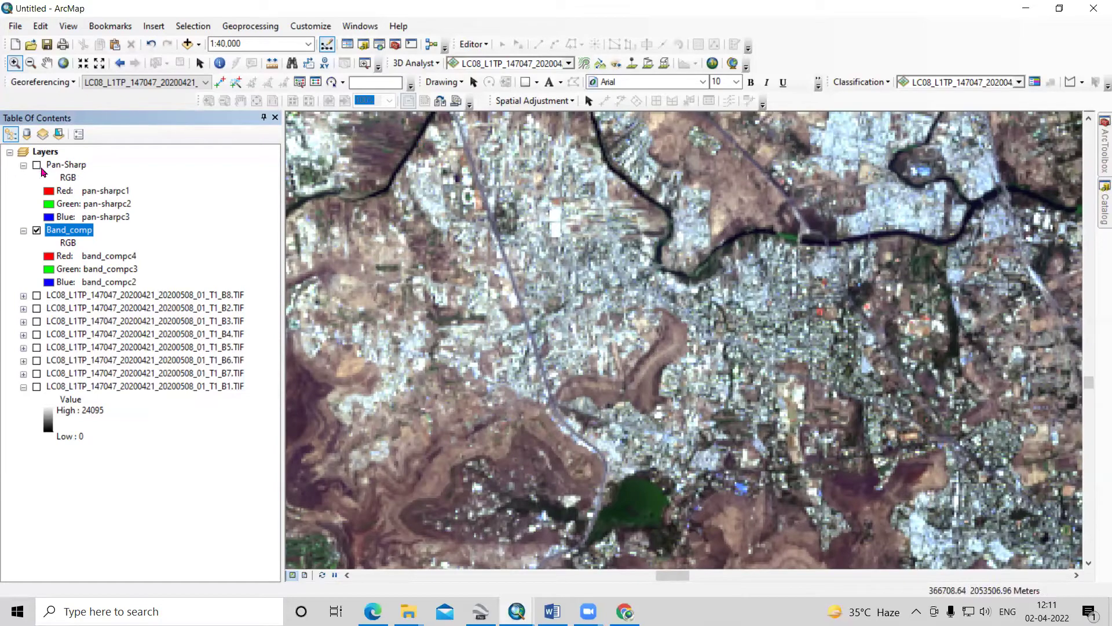
pyautogui.click(37, 165)
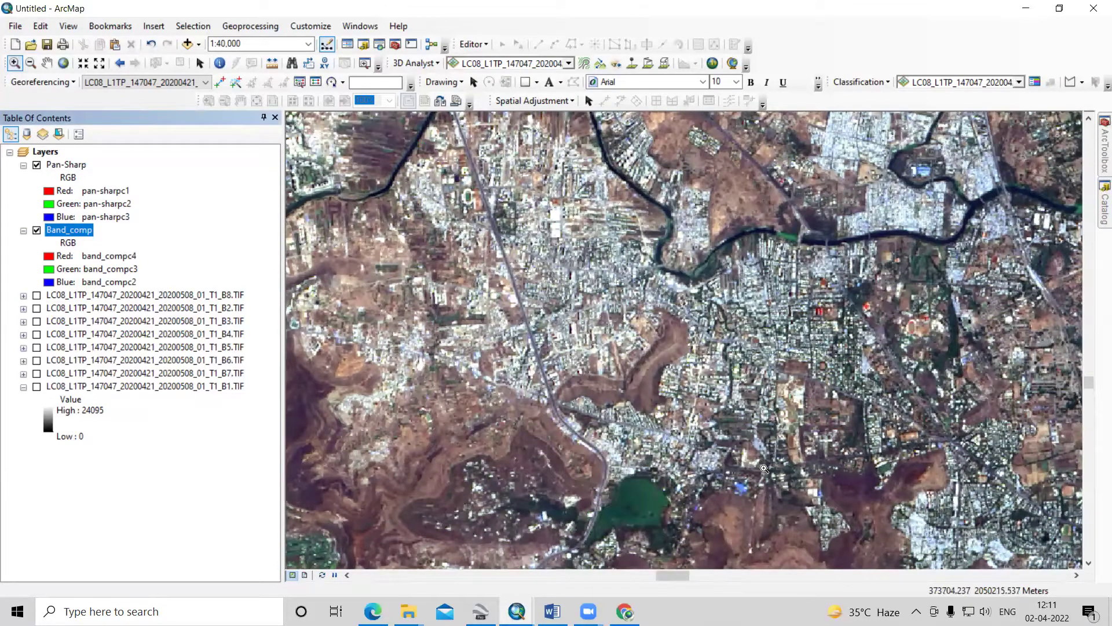
# Toggle Pan-Sharp again at a wider scale, then zoom to about 1:200,000 with it shown
pyautogui.scroll(-3, 803, 421)
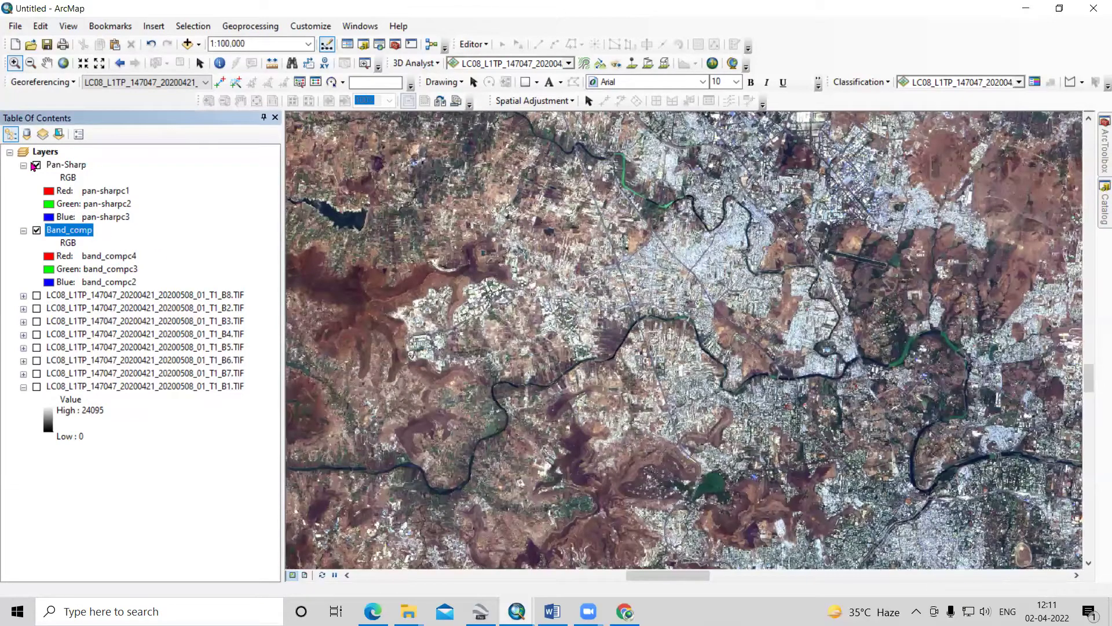
pyautogui.click(35, 166)
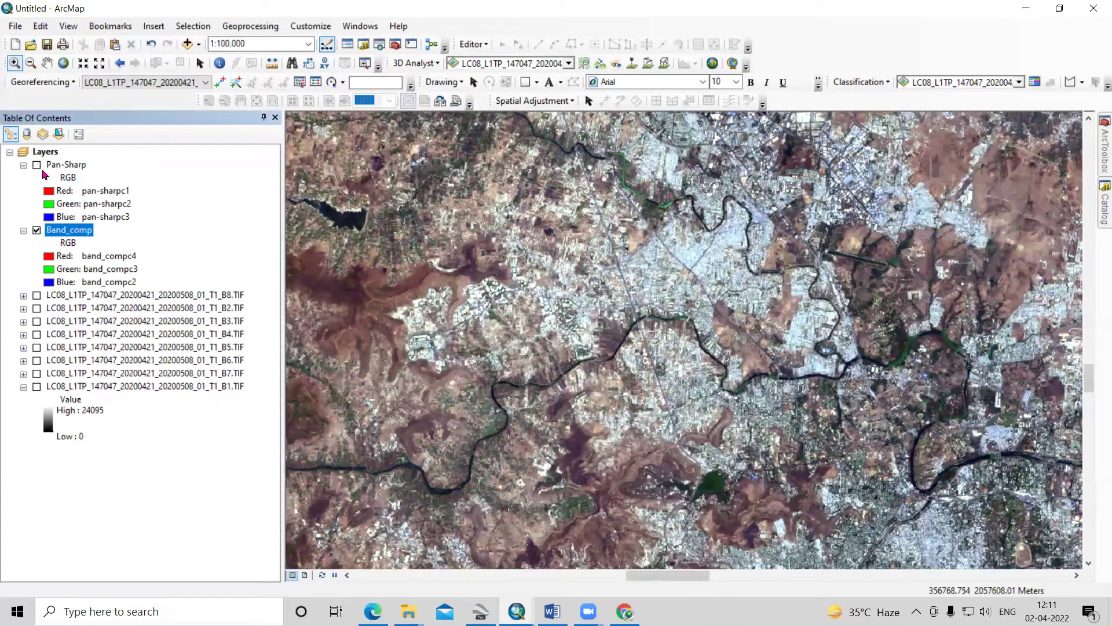
pyautogui.click(37, 165)
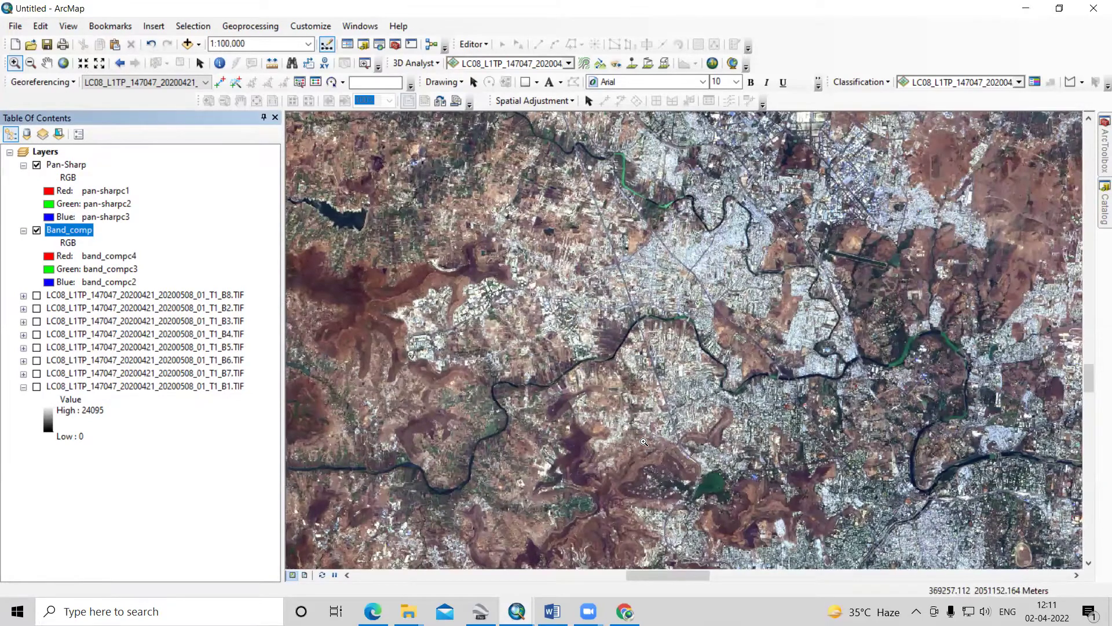
pyautogui.scroll(1, 643, 442)
pyautogui.scroll(2, 799, 387)
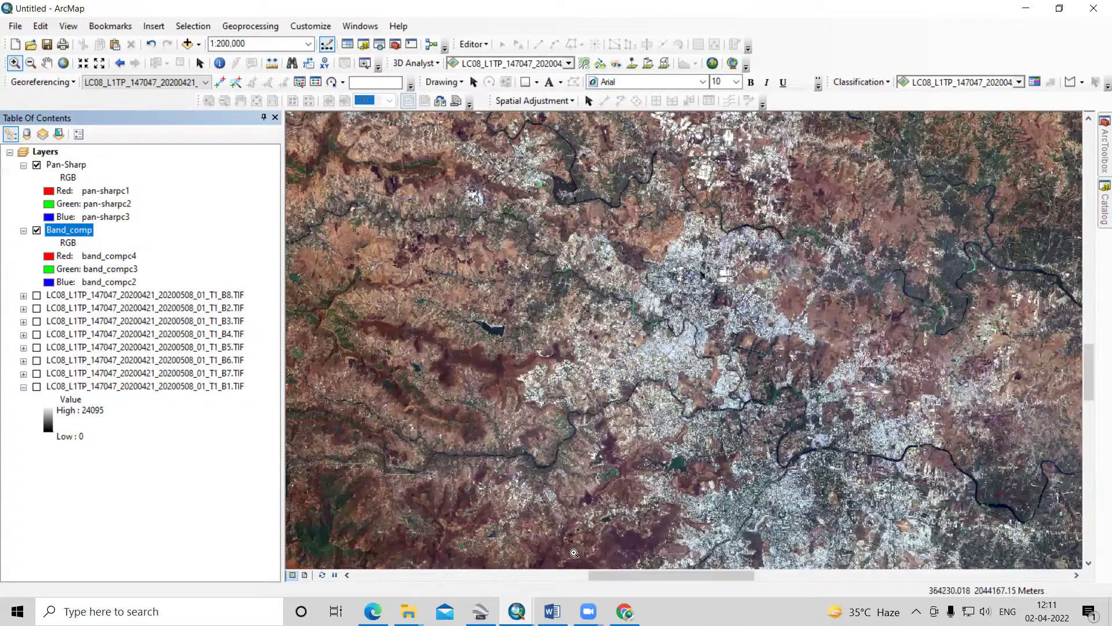
# In Chrome, view the Landsat 8 band designations table showing Band 8 Panchromatic at 15 m
pyautogui.moveTo(626, 609)
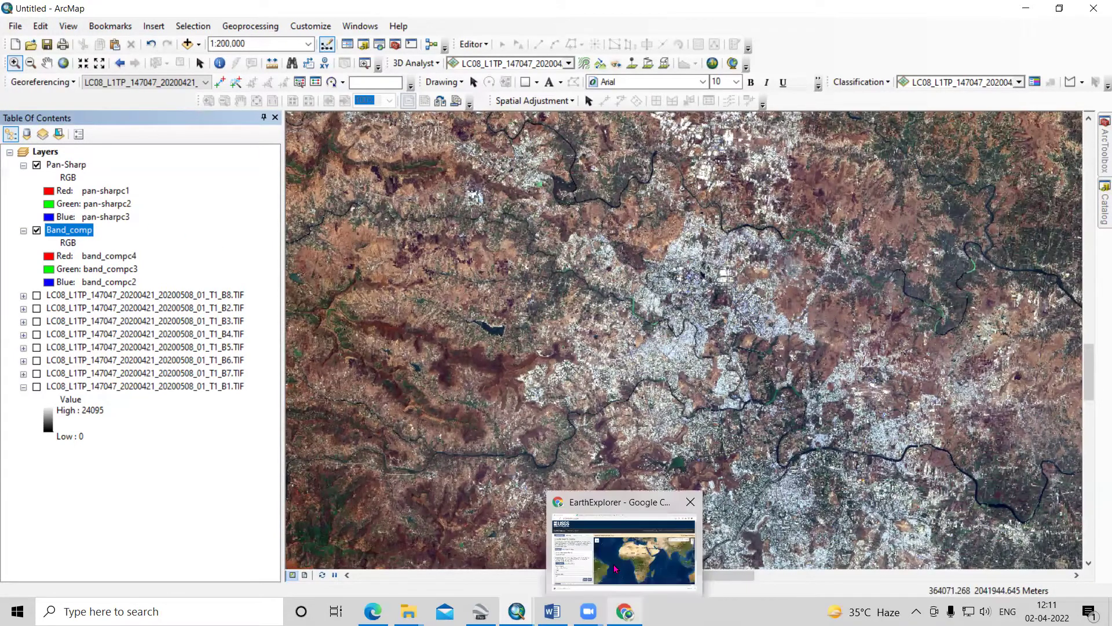
pyautogui.click(624, 552)
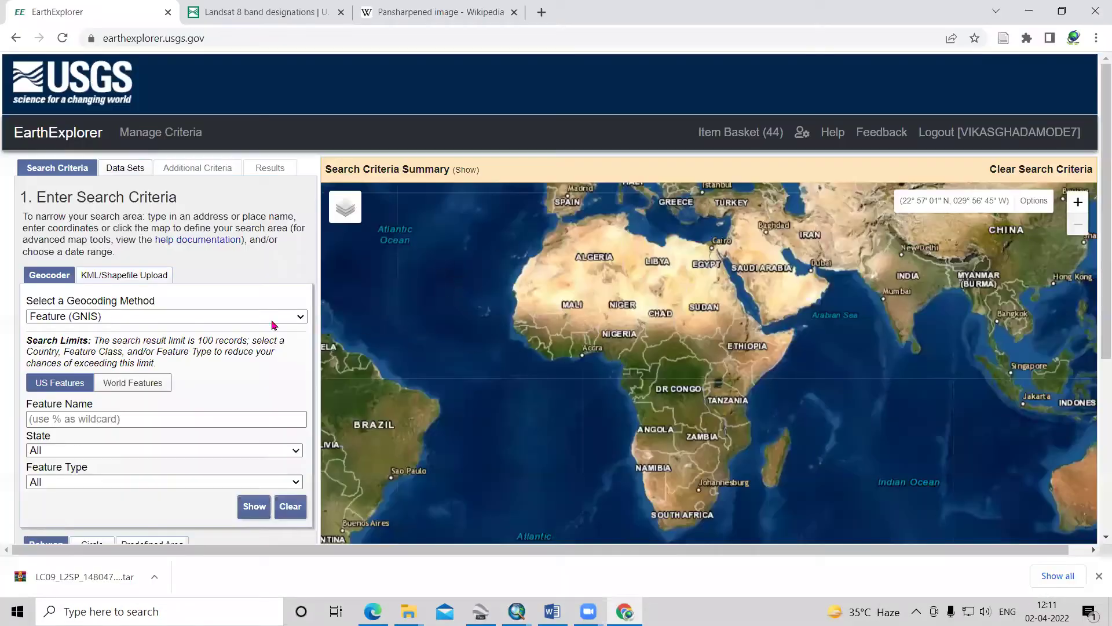
pyautogui.click(243, 13)
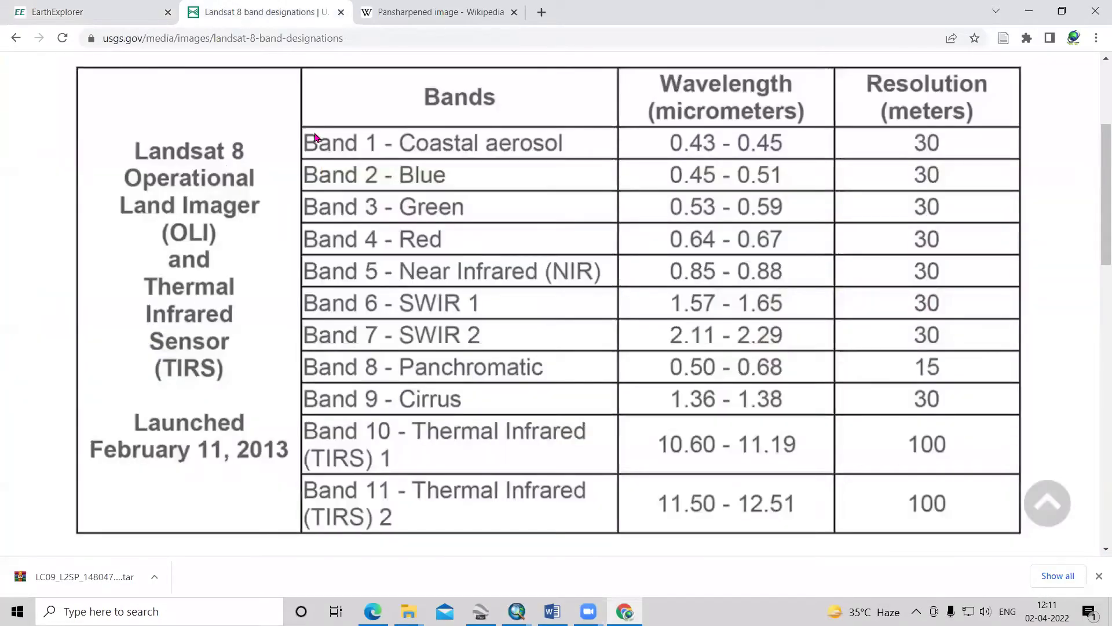
pyautogui.click(102, 14)
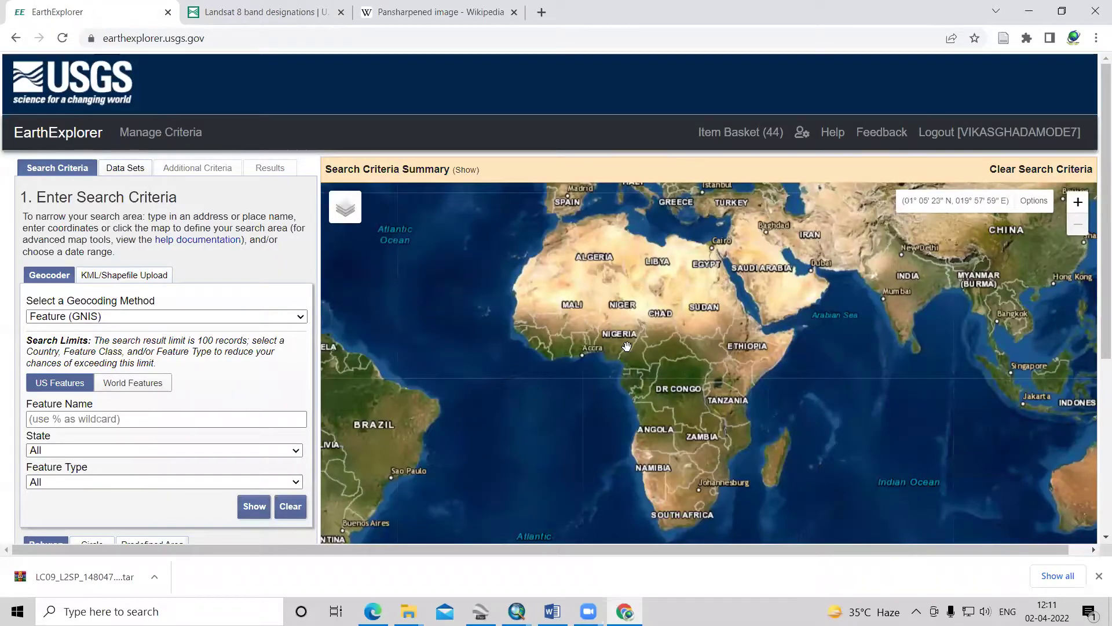
pyautogui.click(248, 12)
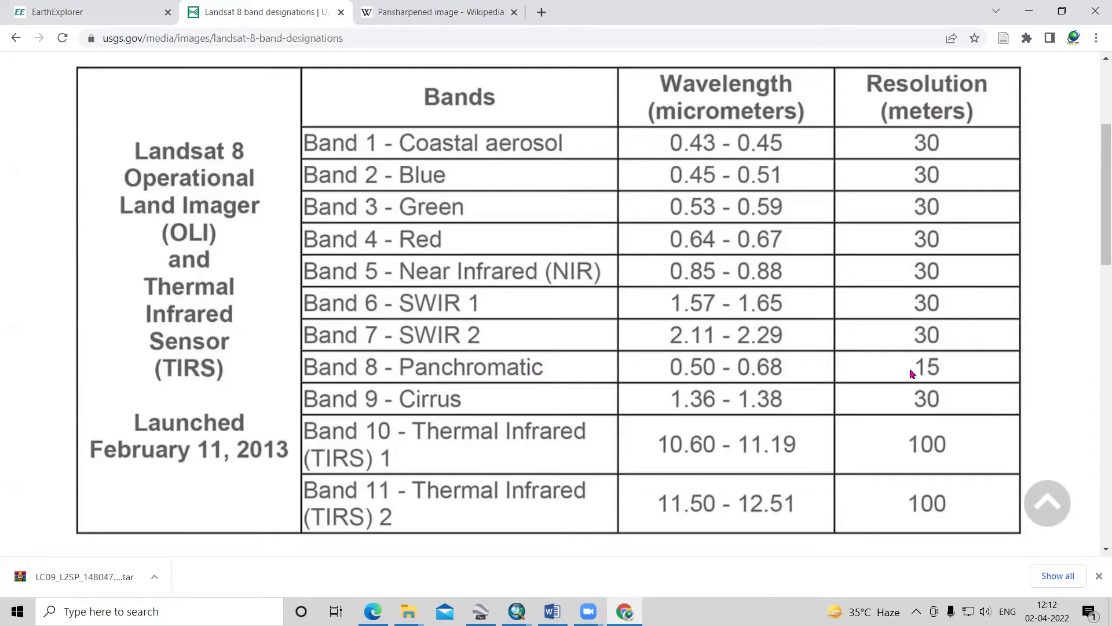
# Read the opening definition in the Pansharpened image Wikipedia article, then return to ArcMap
pyautogui.click(406, 12)
pyautogui.tripleClick(377, 143)
pyautogui.click(378, 144)
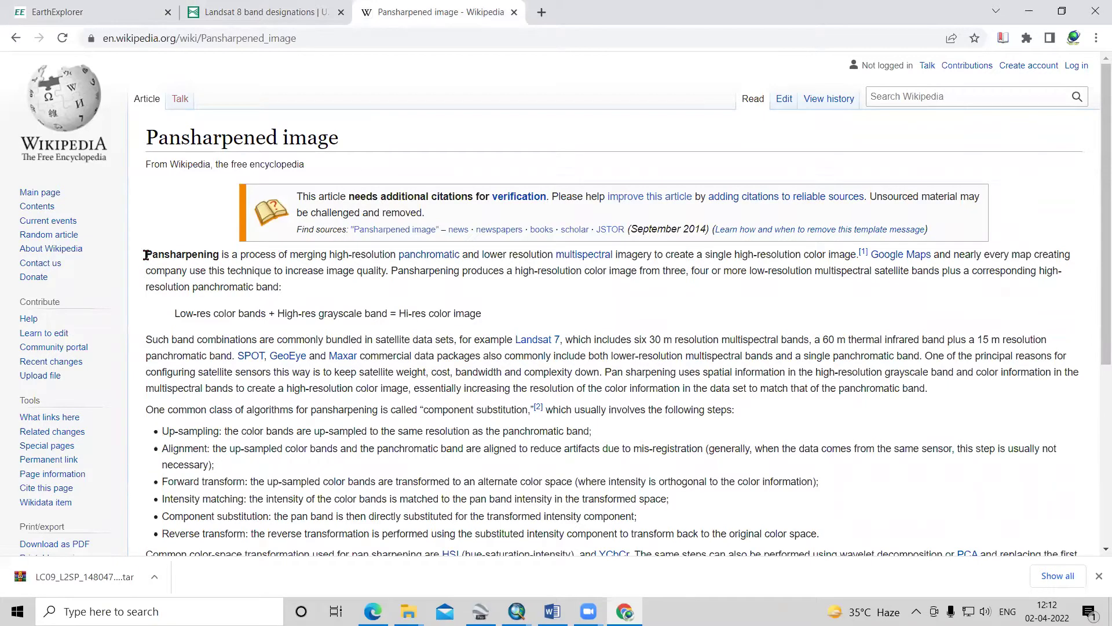
pyautogui.moveTo(146, 255); pyautogui.dragTo(227, 255)
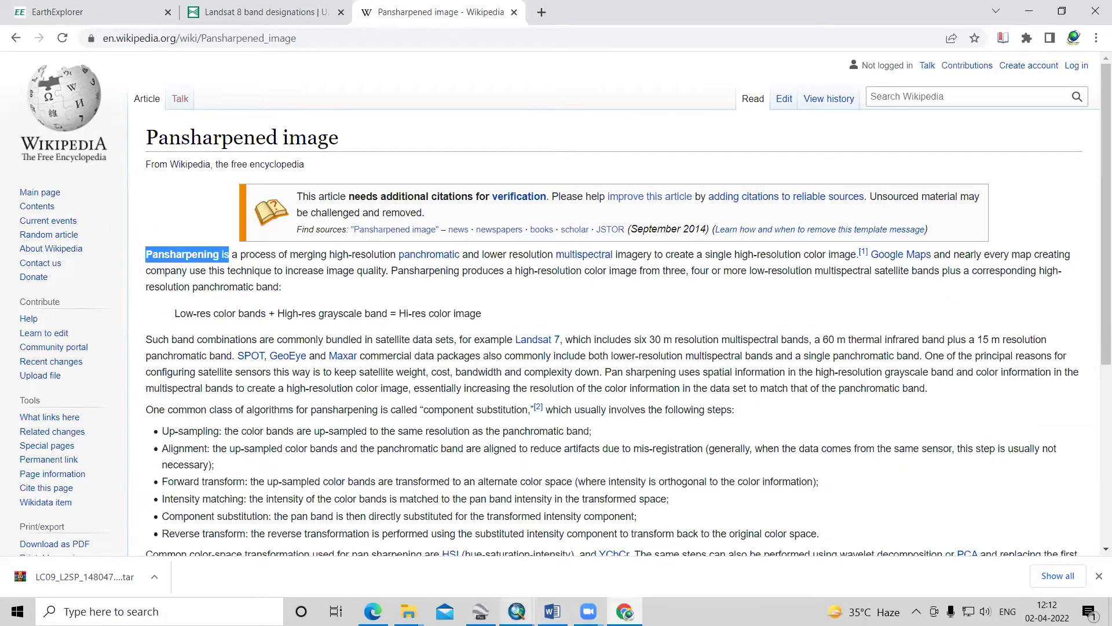
pyautogui.moveTo(517, 612)
pyautogui.click(648, 475)
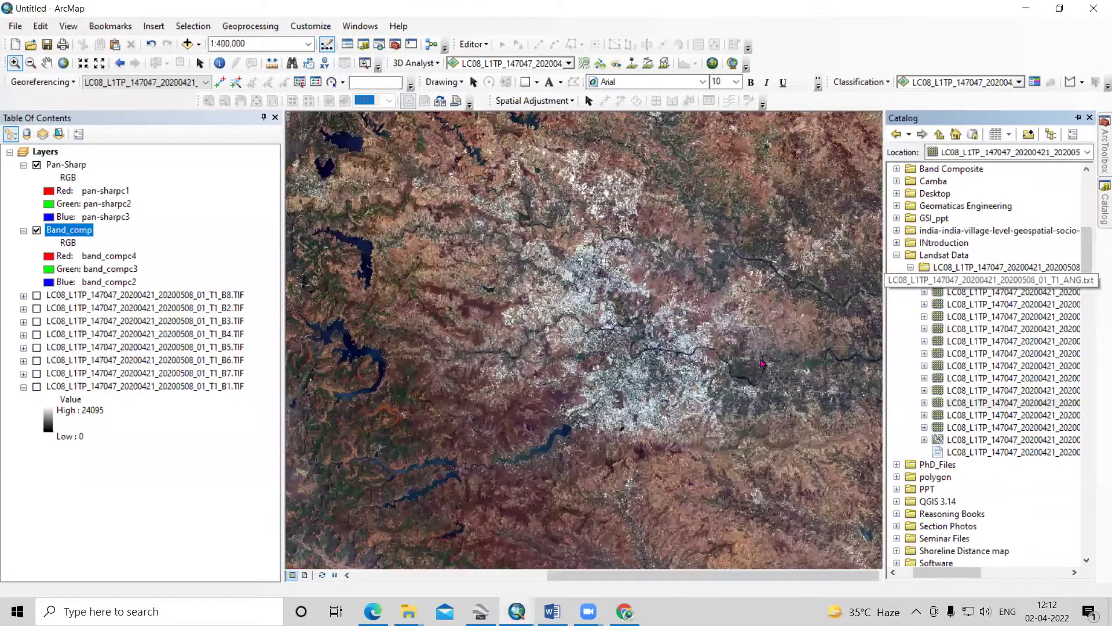
# Hide Pan-Sharp, show B1, zoom to pixel level and measure one Band 1 pixel
pyautogui.click(968, 295)
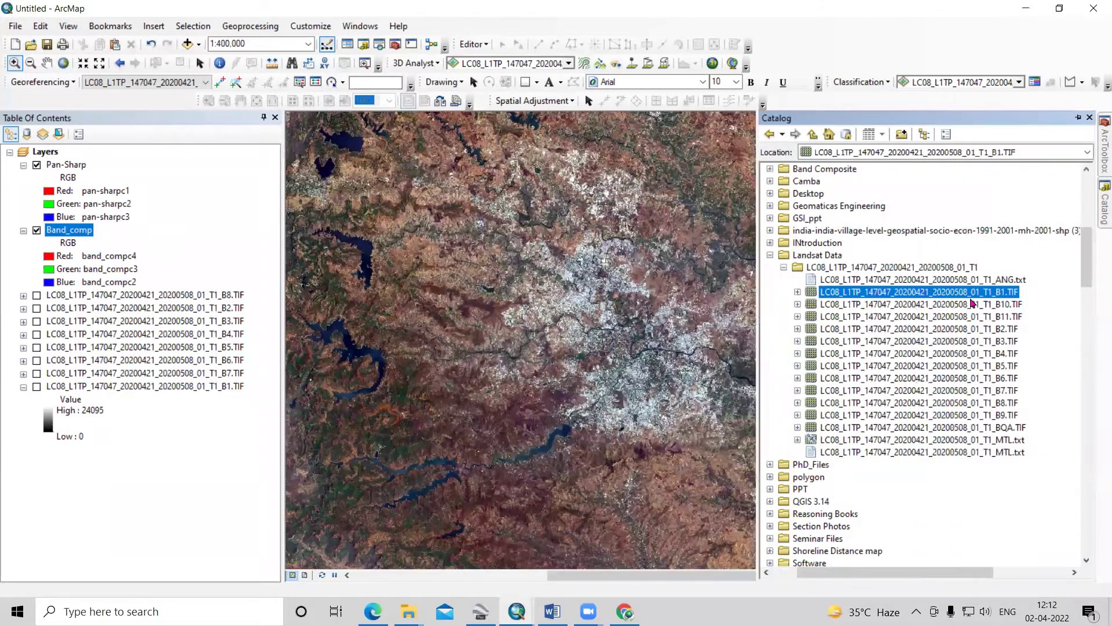
pyautogui.click(1006, 408)
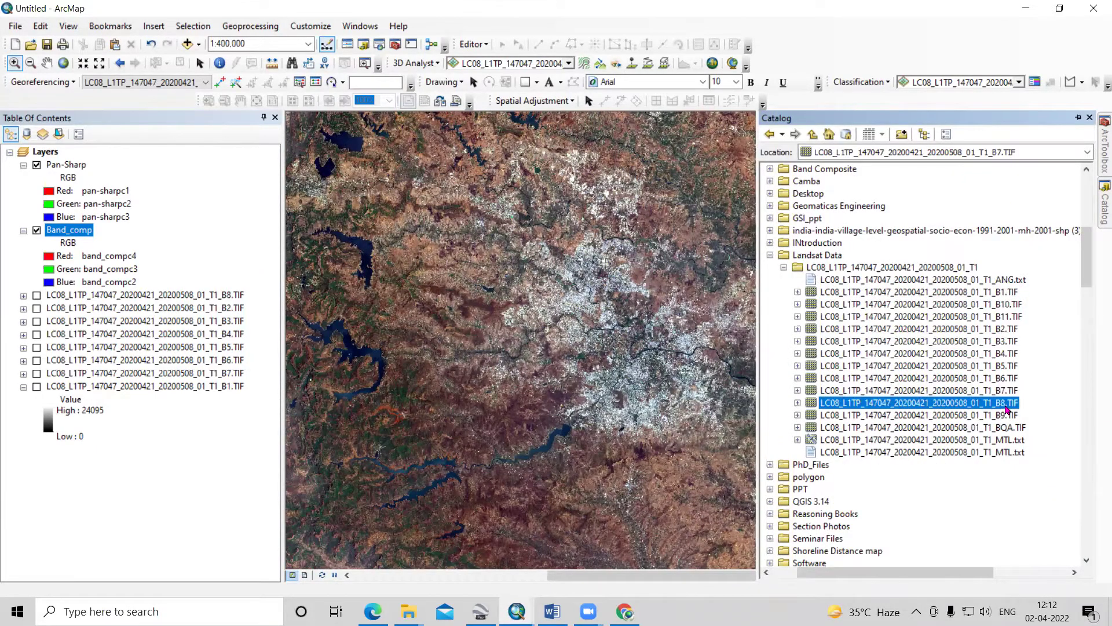
pyautogui.click(37, 165)
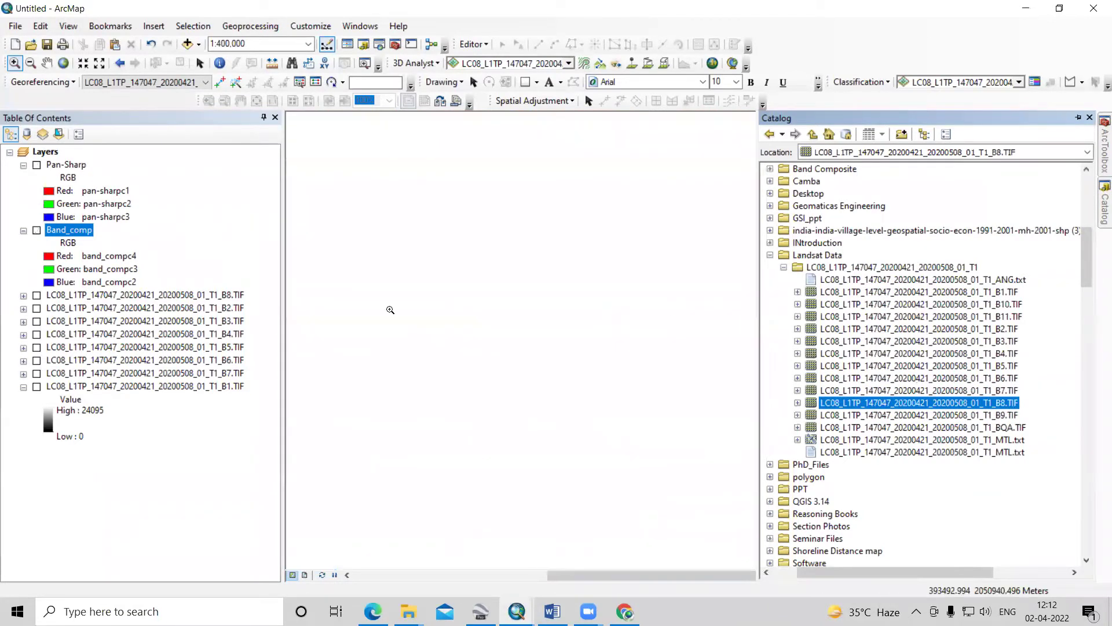
pyautogui.click(172, 388)
pyautogui.click(36, 386)
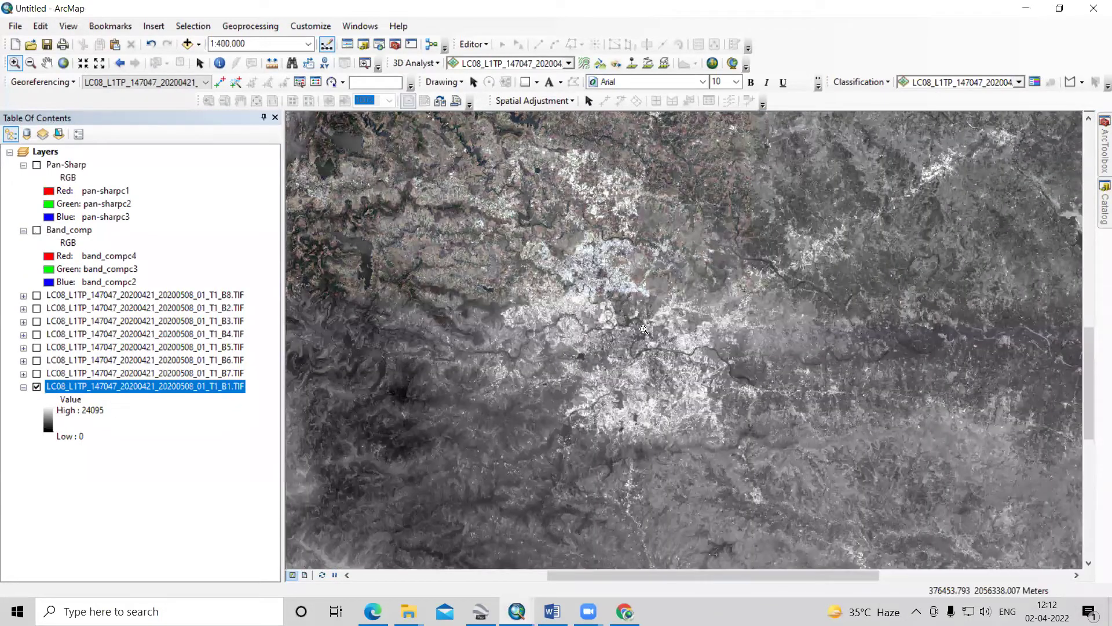
pyautogui.moveTo(644, 329); pyautogui.dragTo(537, 247)
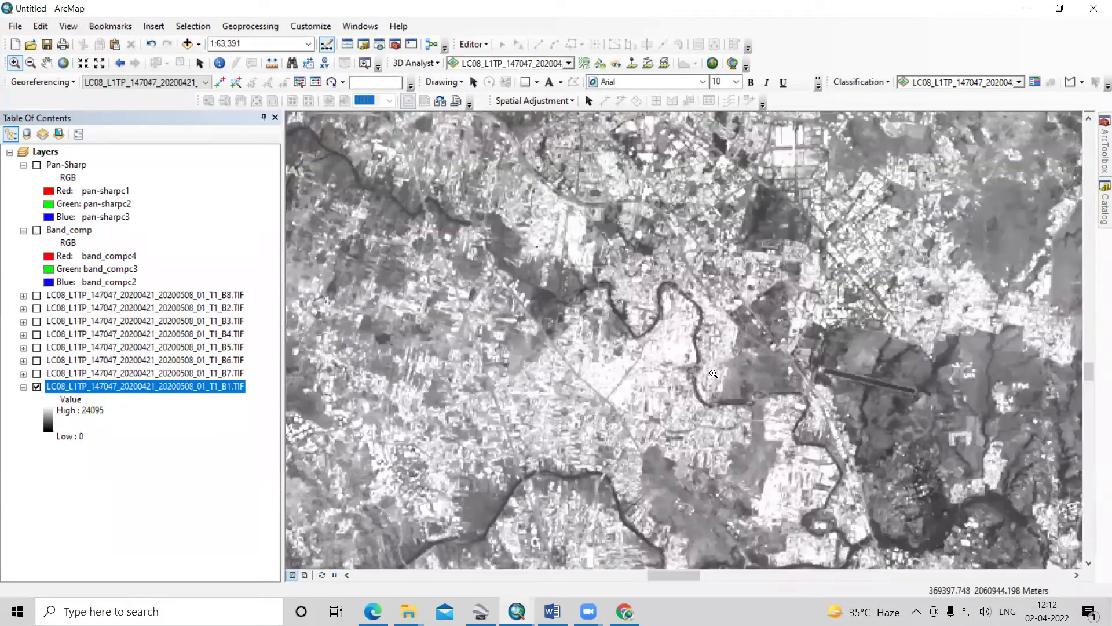
pyautogui.moveTo(379, 130); pyautogui.dragTo(415, 161)
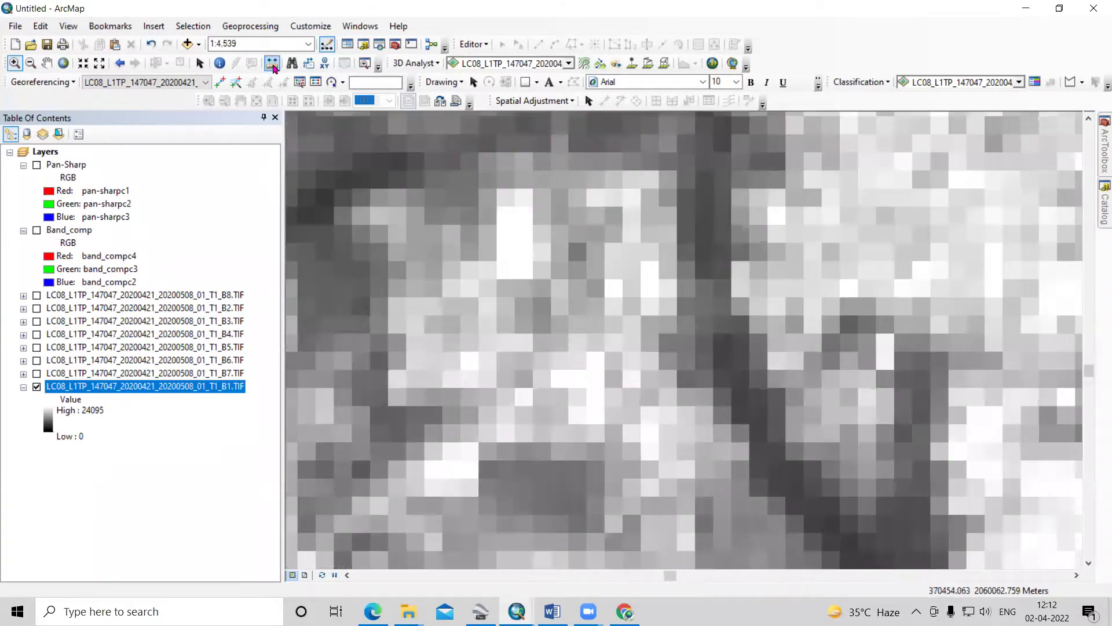
pyautogui.click(271, 64)
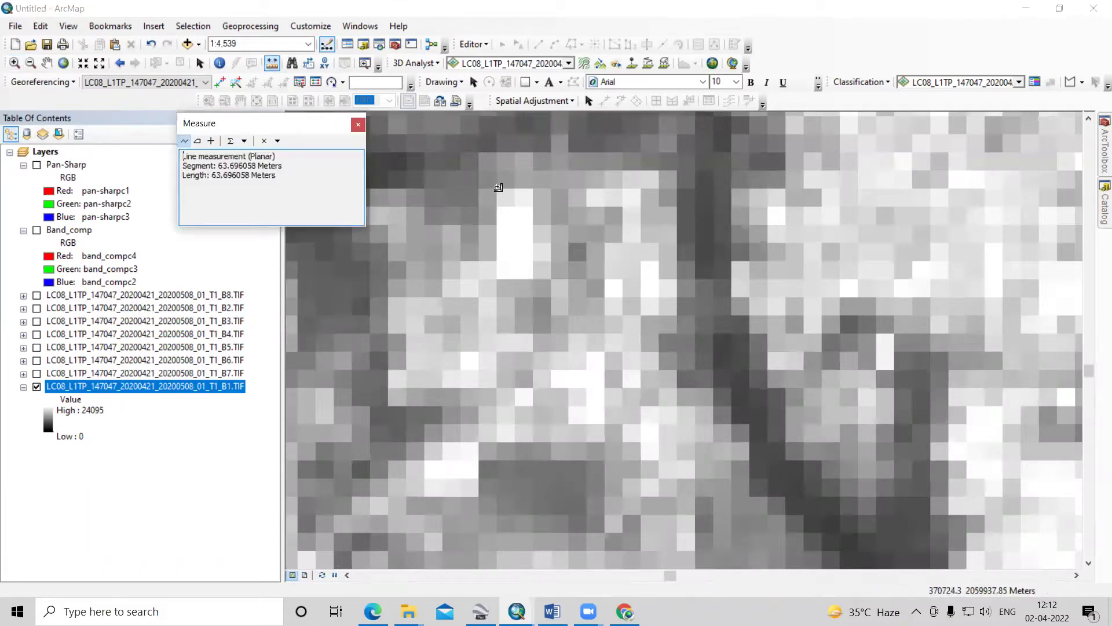
pyautogui.scroll(3, 498, 188)
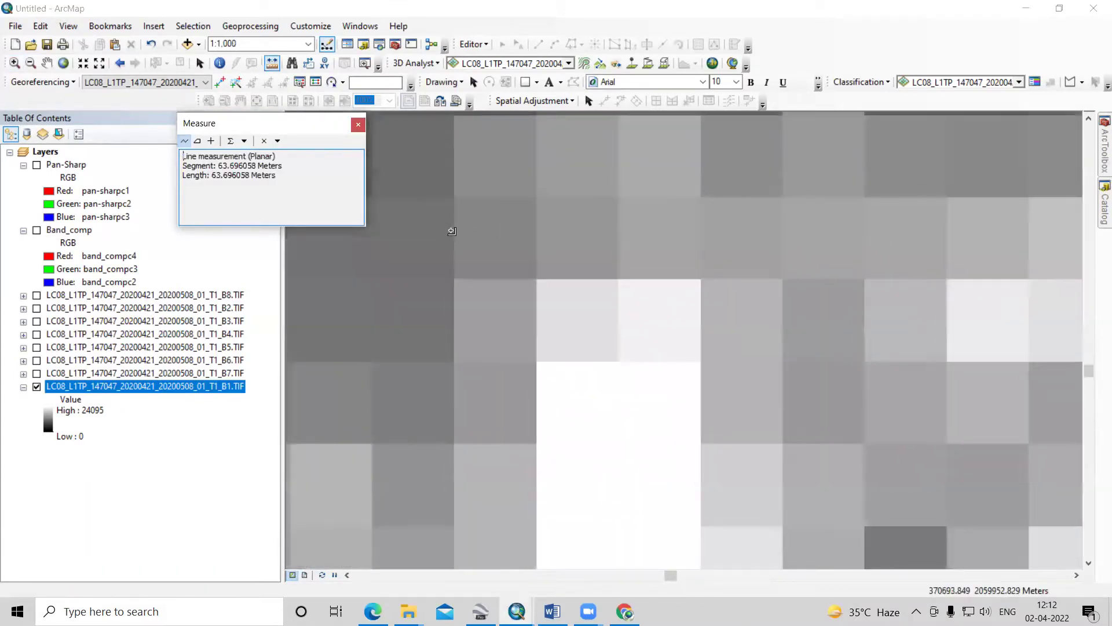
pyautogui.click(452, 231)
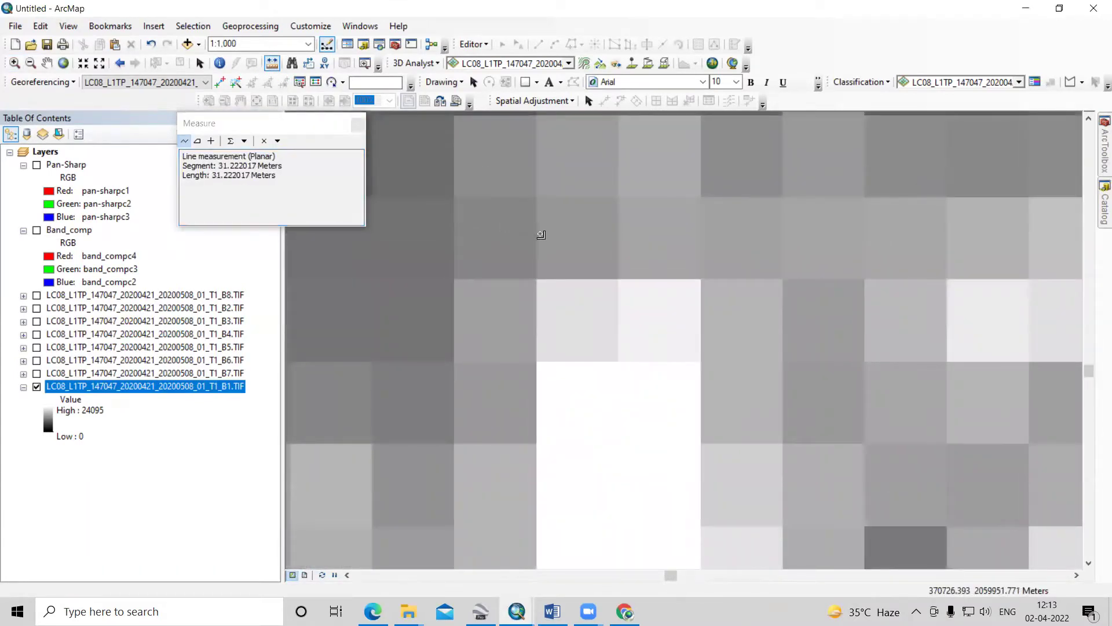
pyautogui.click(357, 124)
# Show B8 and measure the width of one finer Band 8 pixel
pyautogui.click(37, 295)
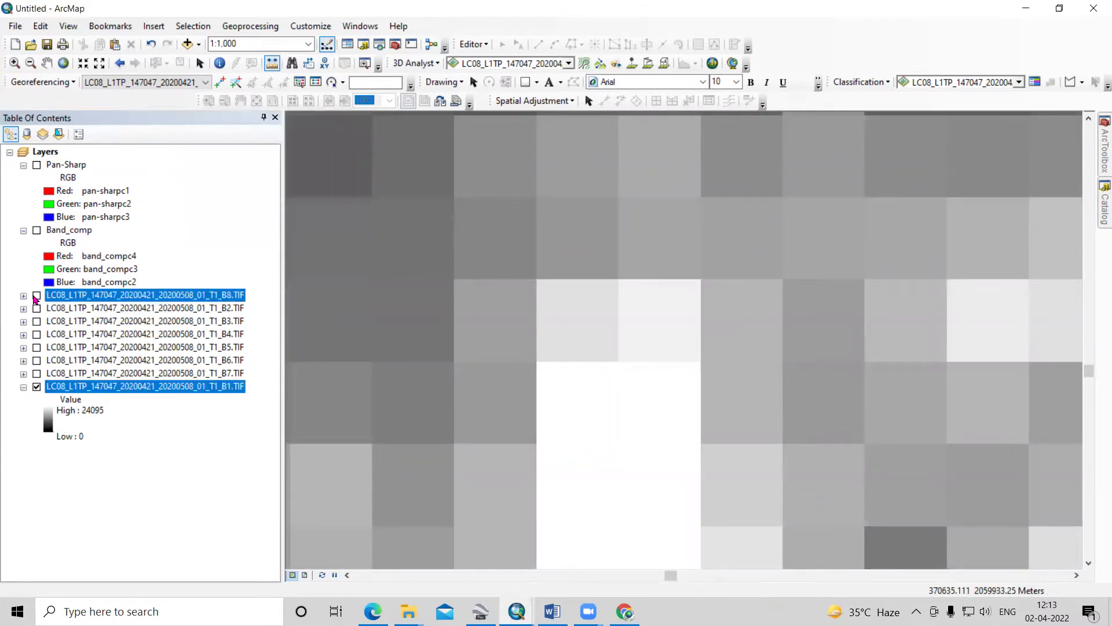
pyautogui.scroll(-2, 438, 234)
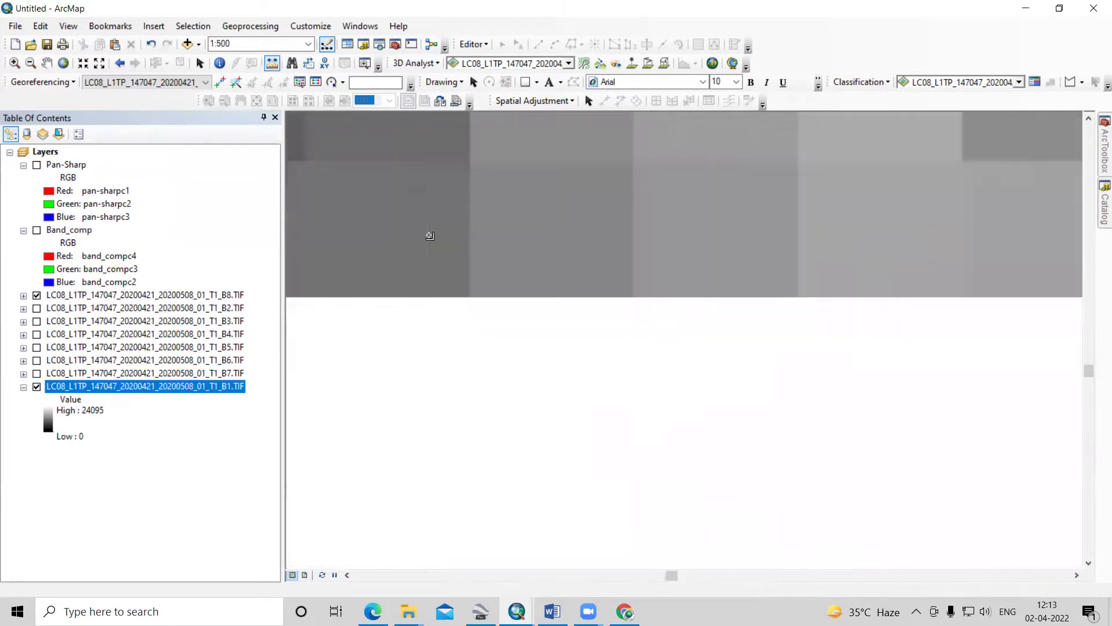
pyautogui.click(429, 235)
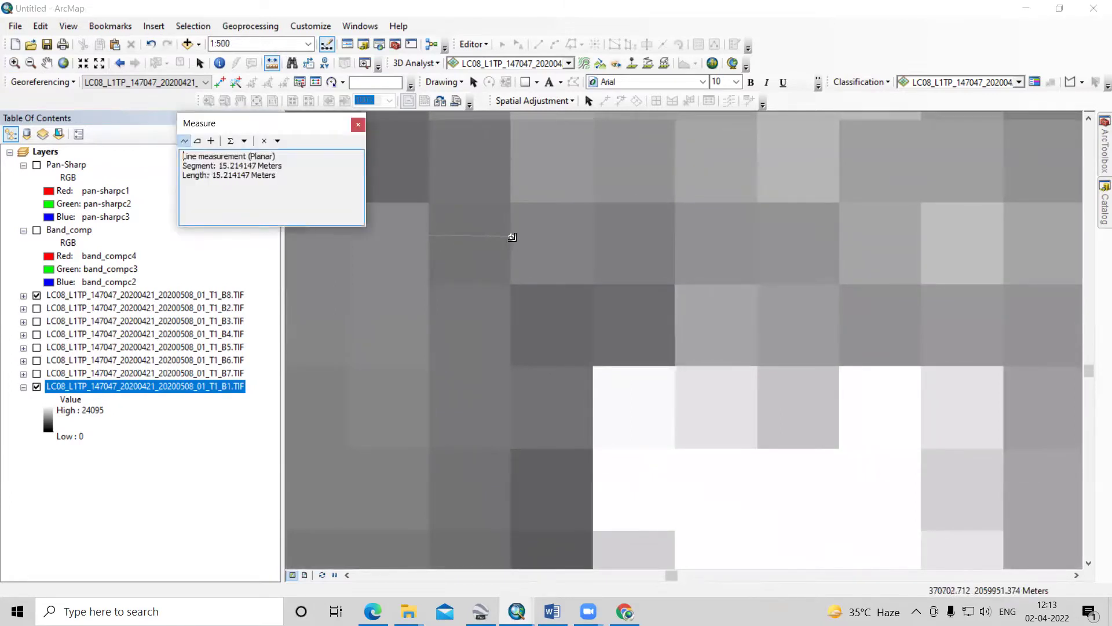
pyautogui.click(358, 125)
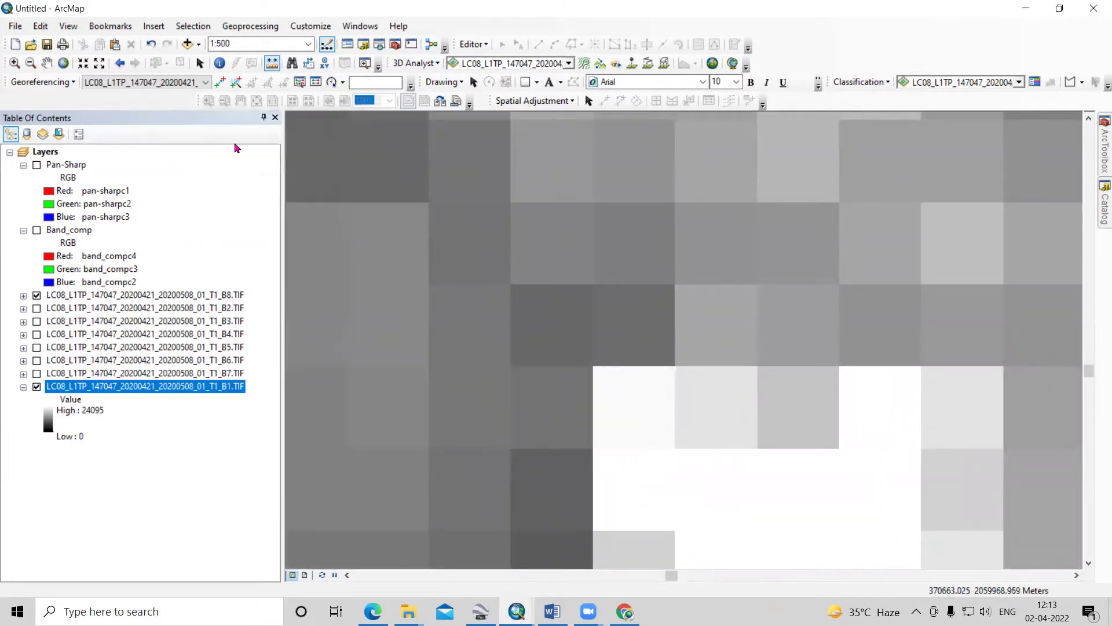
# Display bands B2 through B7 and hide B8
pyautogui.click(36, 373)
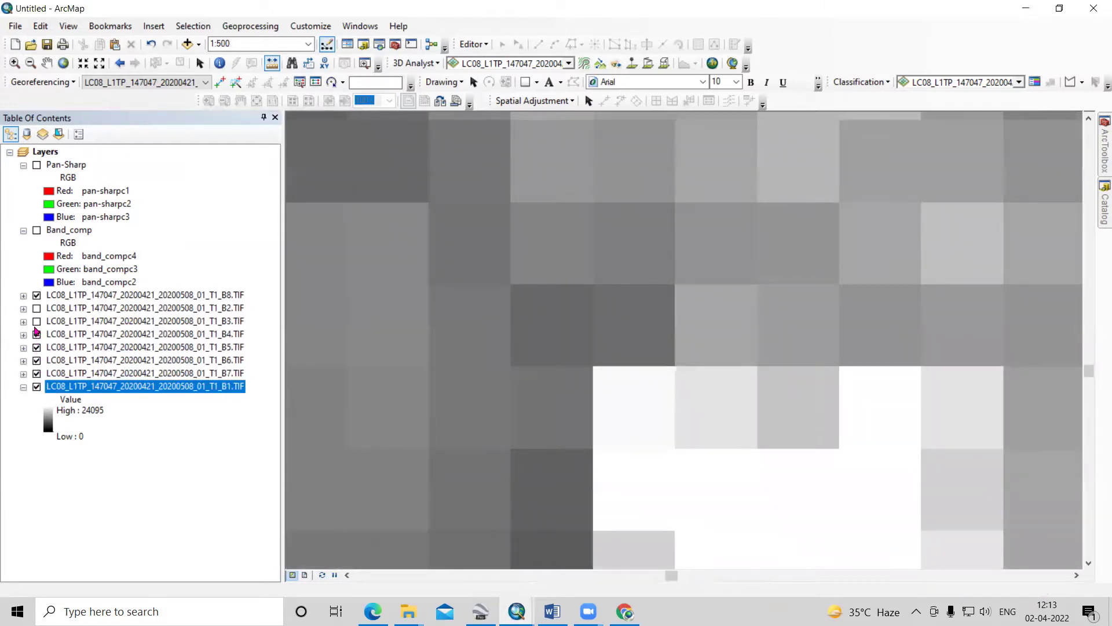
pyautogui.click(36, 296)
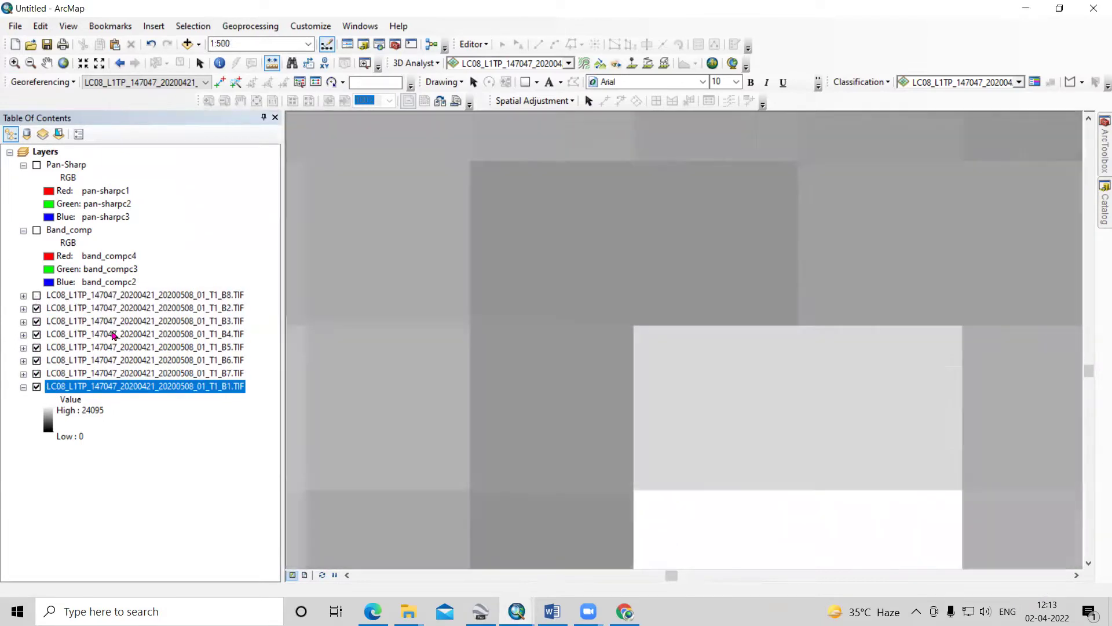
pyautogui.click(156, 309)
pyautogui.click(185, 391)
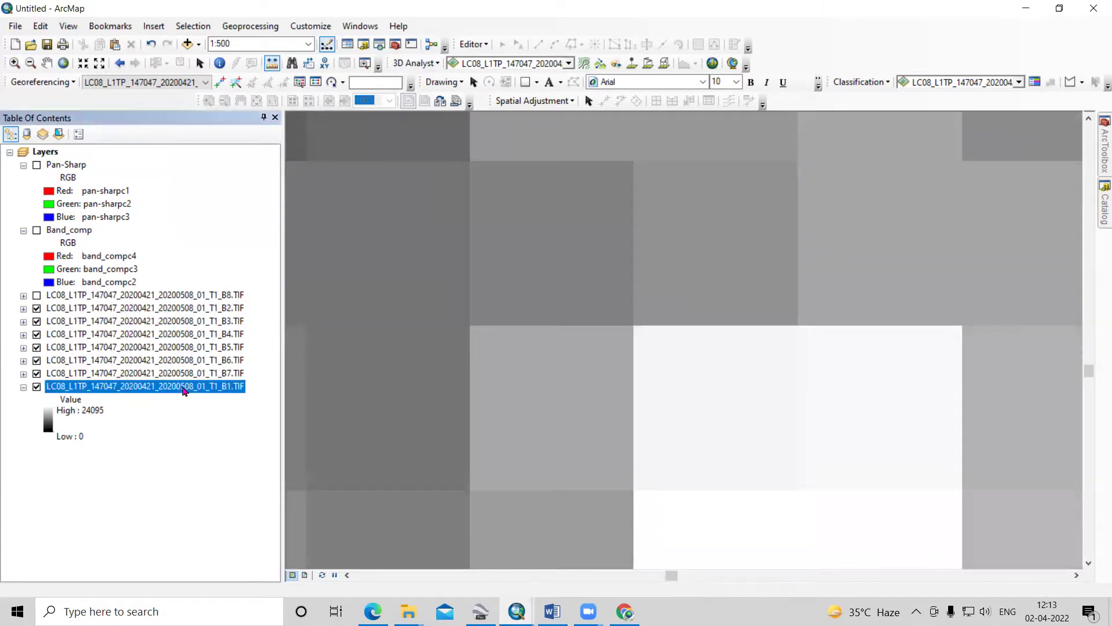
pyautogui.click(223, 438)
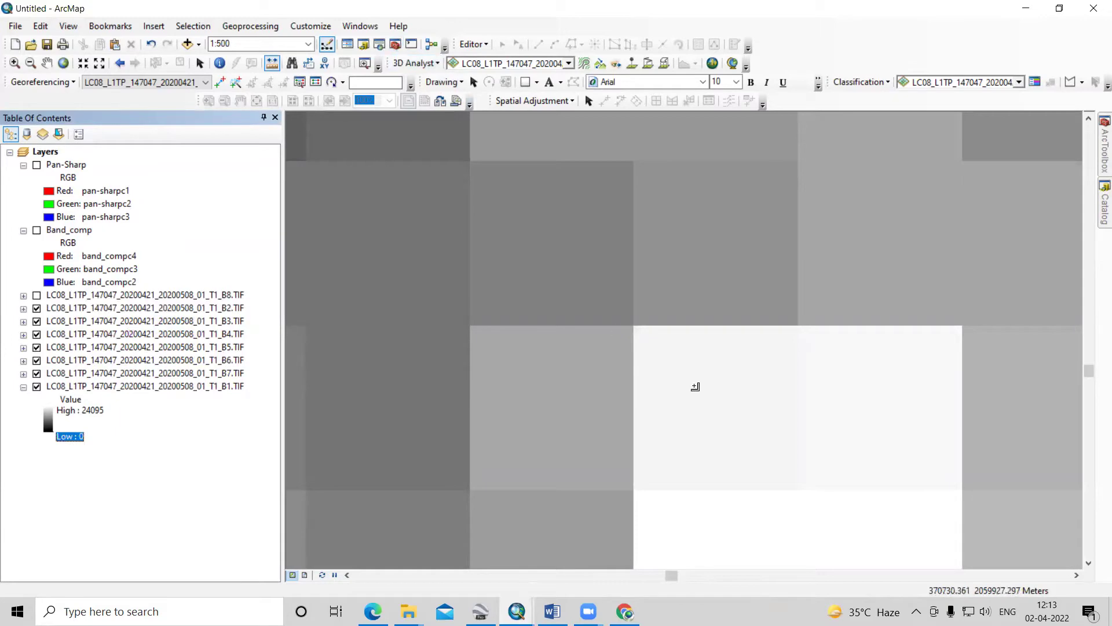
pyautogui.scroll(3, 692, 379)
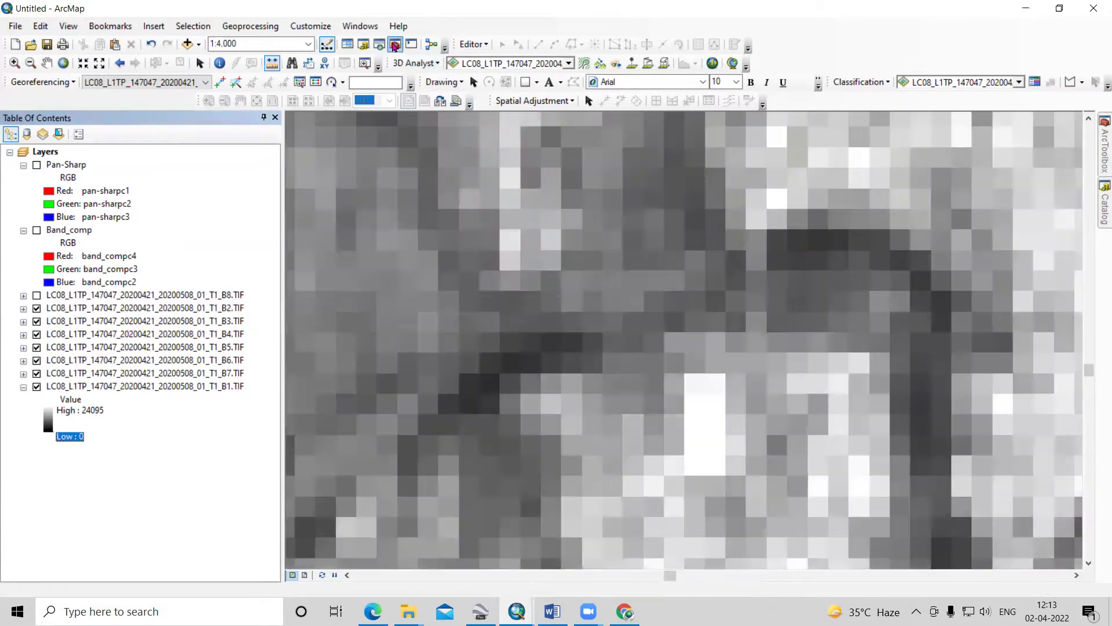
# Open the Composite Bands tool from Data Management Tools > Raster > Raster Processing
pyautogui.click(1105, 147)
pyautogui.click(871, 302)
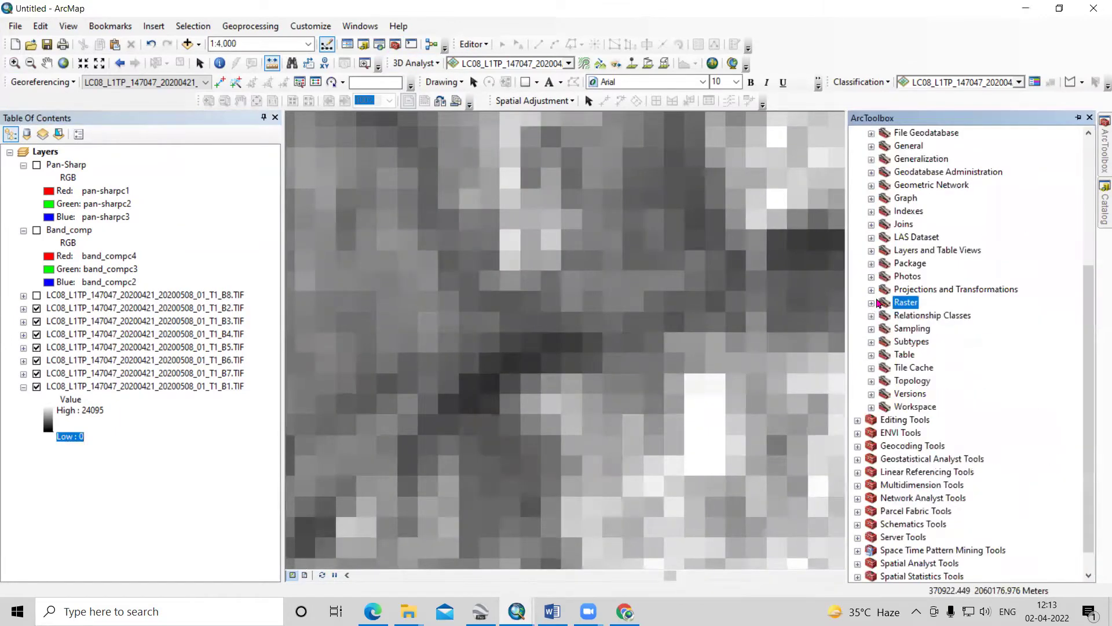
pyautogui.scroll(5, 871, 244)
pyautogui.click(858, 211)
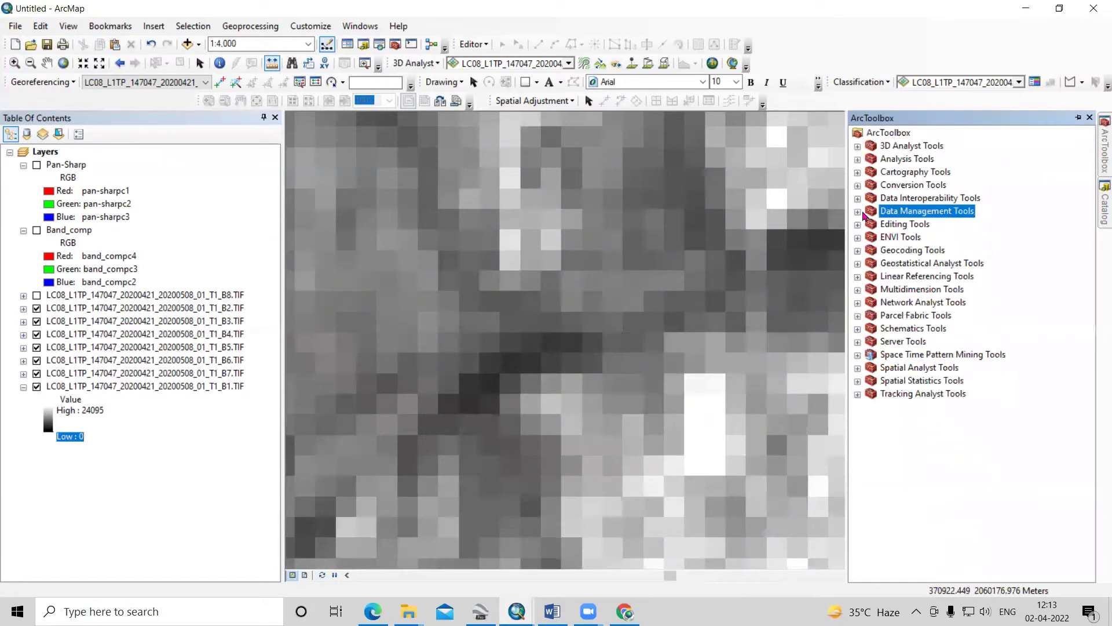
pyautogui.doubleClick(935, 215)
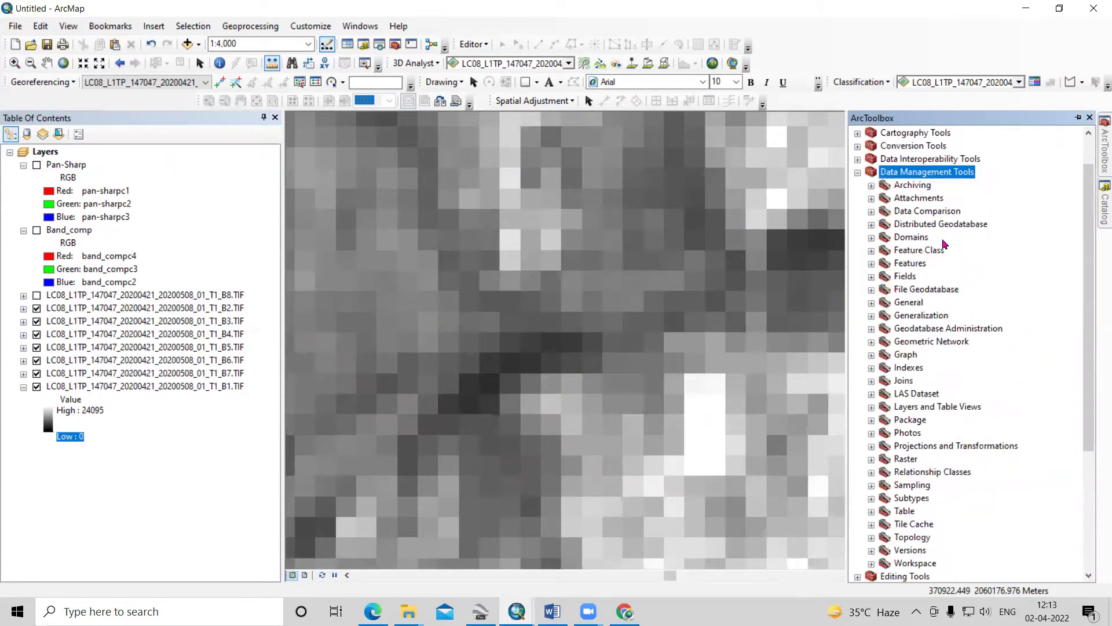
pyautogui.scroll(-3, 944, 246)
pyautogui.doubleClick(906, 342)
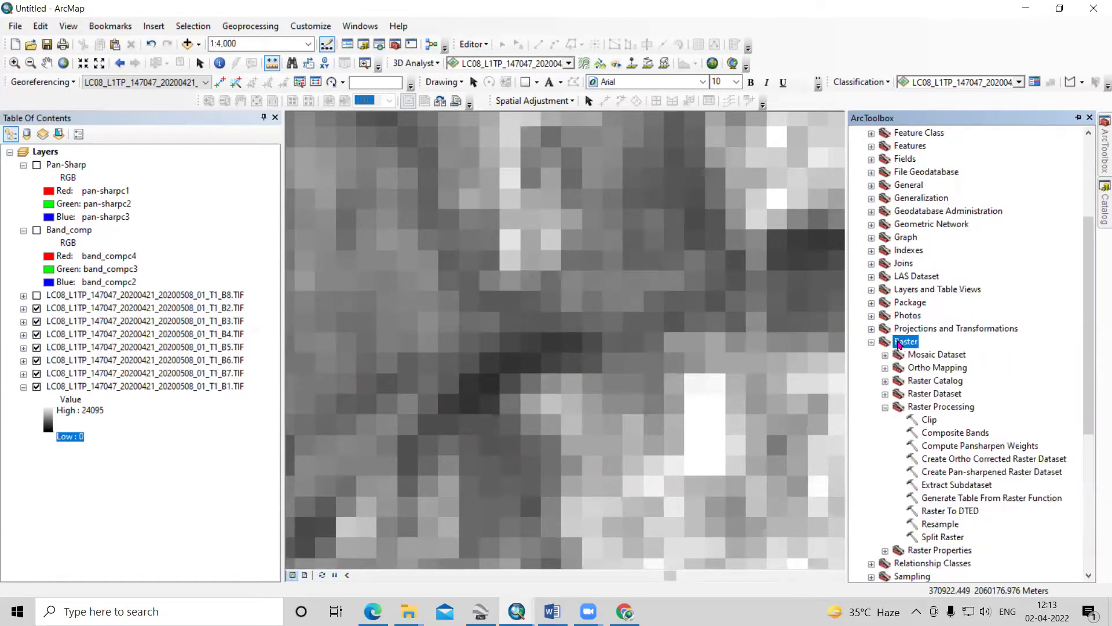
pyautogui.click(885, 330)
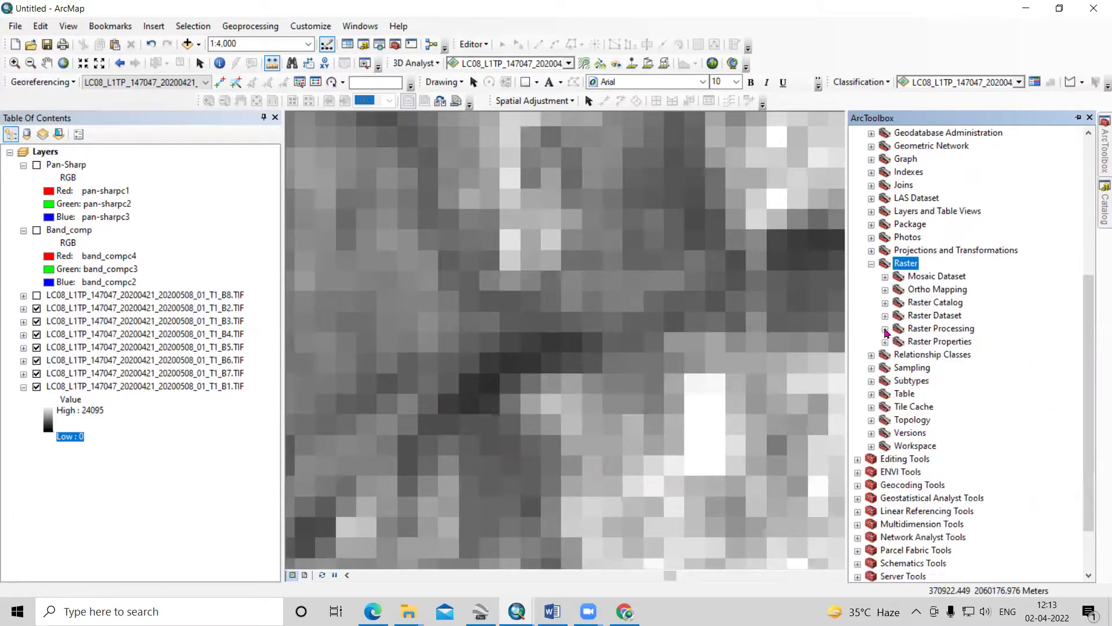
pyautogui.doubleClick(954, 330)
pyautogui.click(955, 355)
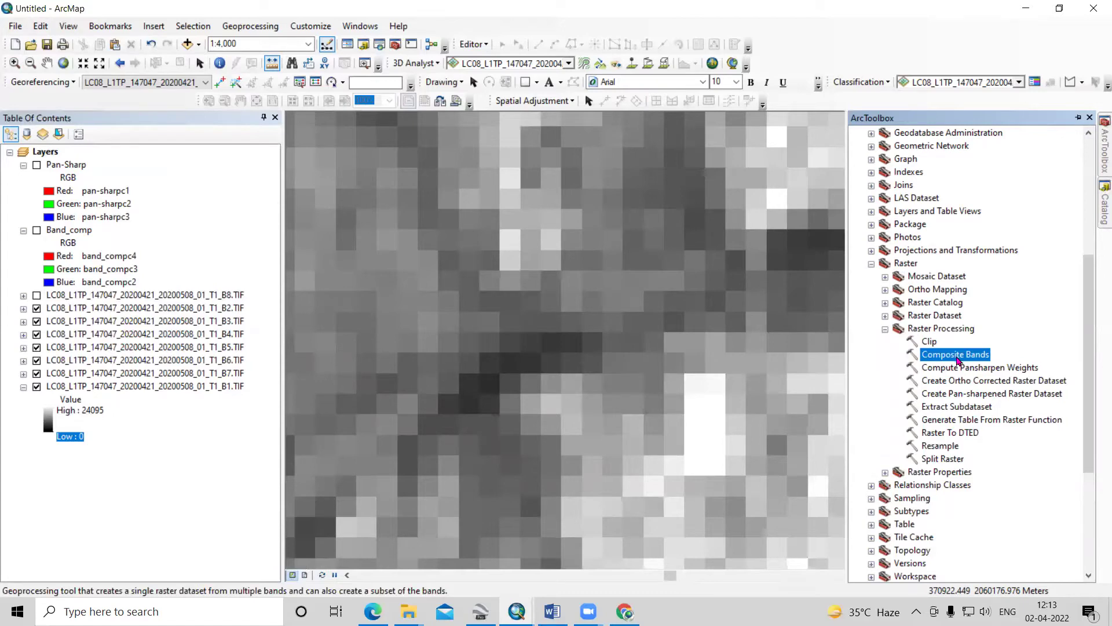
pyautogui.doubleClick(964, 359)
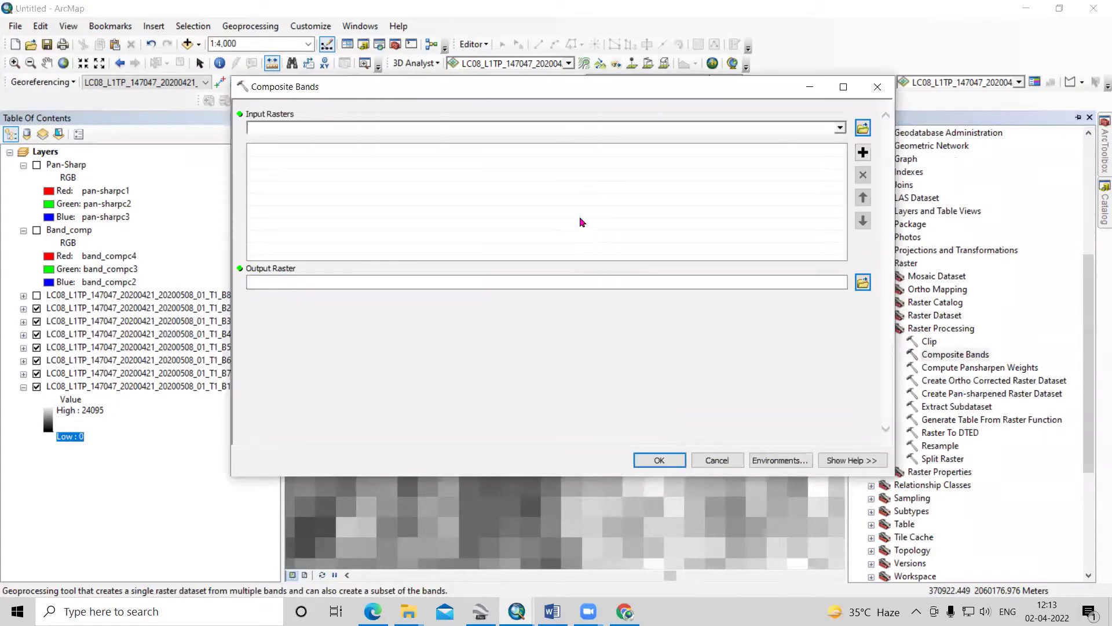
# Add bands B1 through B7, in order, as Composite Bands input rasters
pyautogui.moveTo(521, 90); pyautogui.dragTo(667, 108)
pyautogui.moveTo(213, 386); pyautogui.dragTo(571, 175)
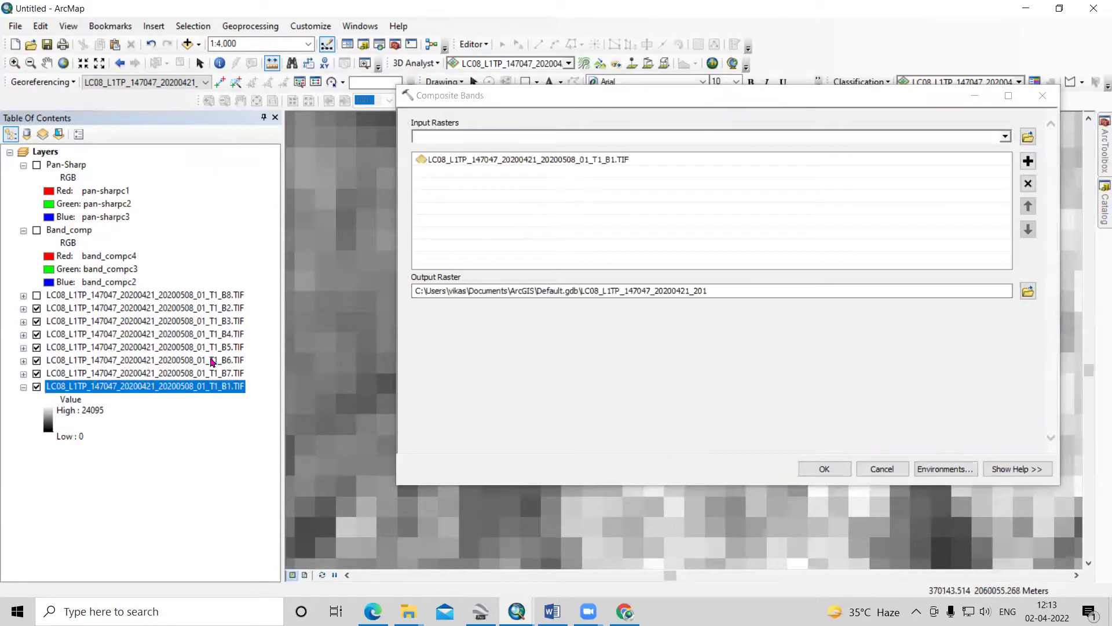
pyautogui.moveTo(221, 311); pyautogui.dragTo(596, 234)
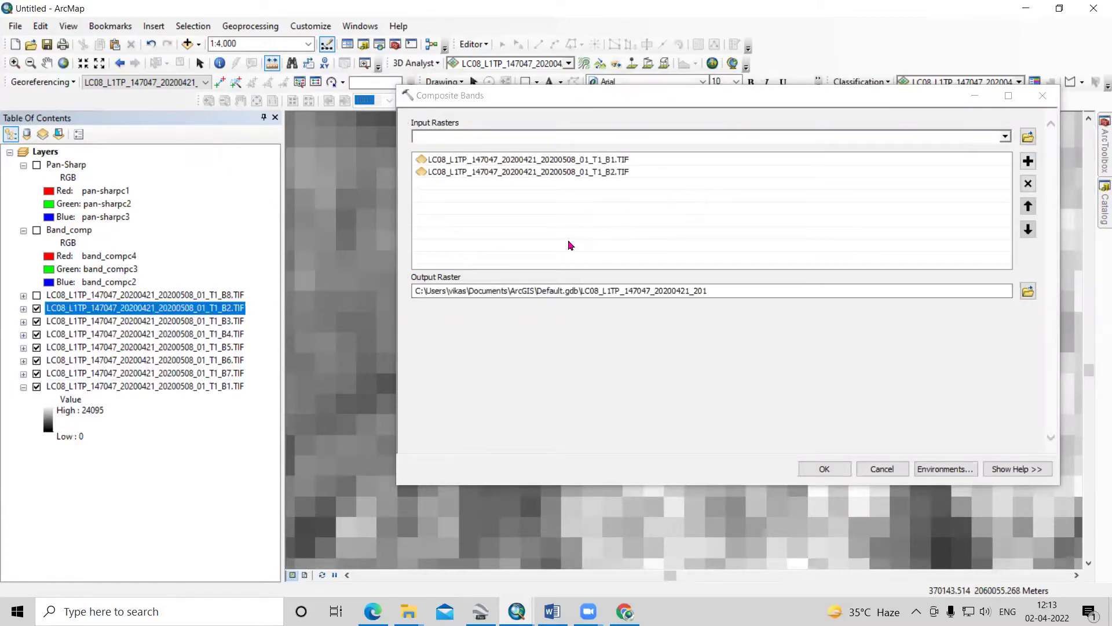
pyautogui.keyDown('ctrl'); pyautogui.click(225, 322); pyautogui.keyUp('ctrl')
pyautogui.moveTo(225, 322); pyautogui.dragTo(768, 219)
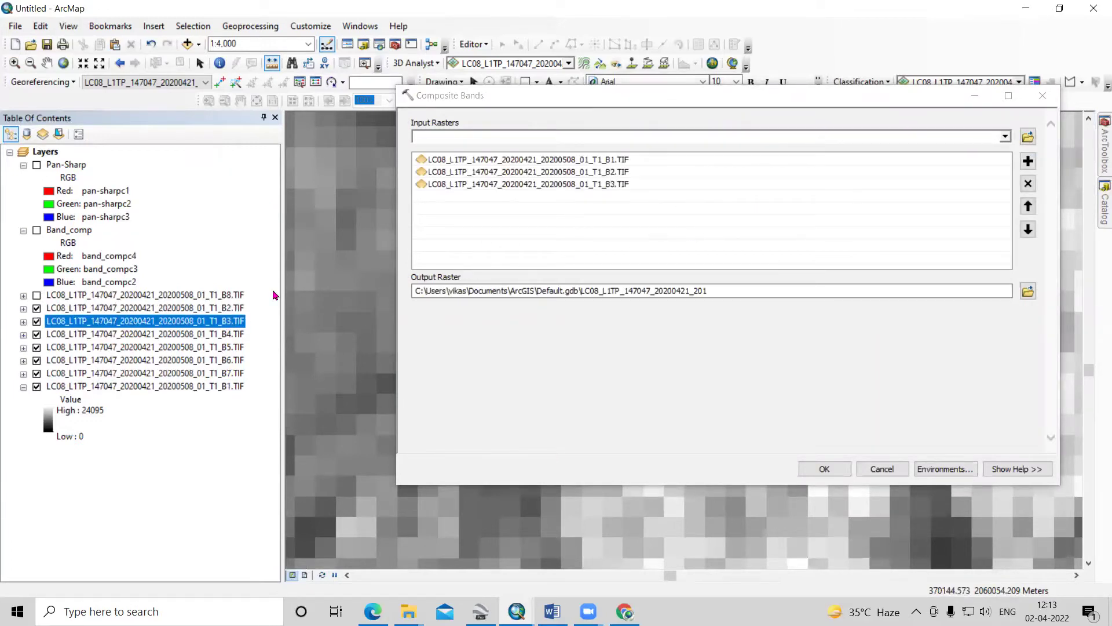
pyautogui.moveTo(223, 336); pyautogui.dragTo(599, 264)
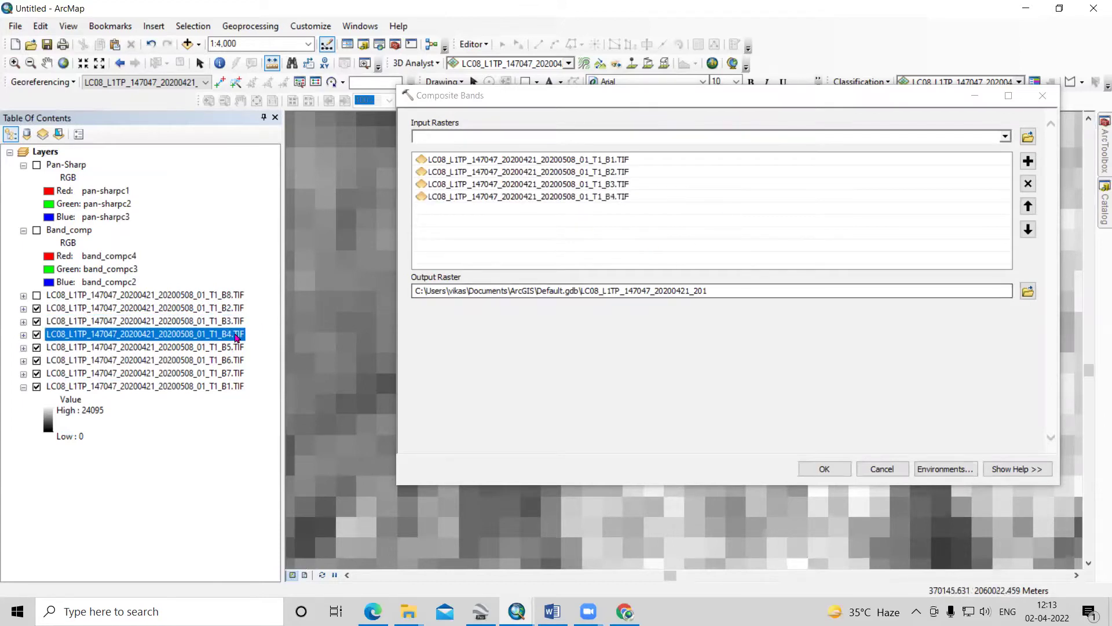
pyautogui.moveTo(231, 348); pyautogui.dragTo(695, 242)
pyautogui.moveTo(237, 360); pyautogui.dragTo(716, 230)
pyautogui.moveTo(218, 373); pyautogui.dragTo(606, 234)
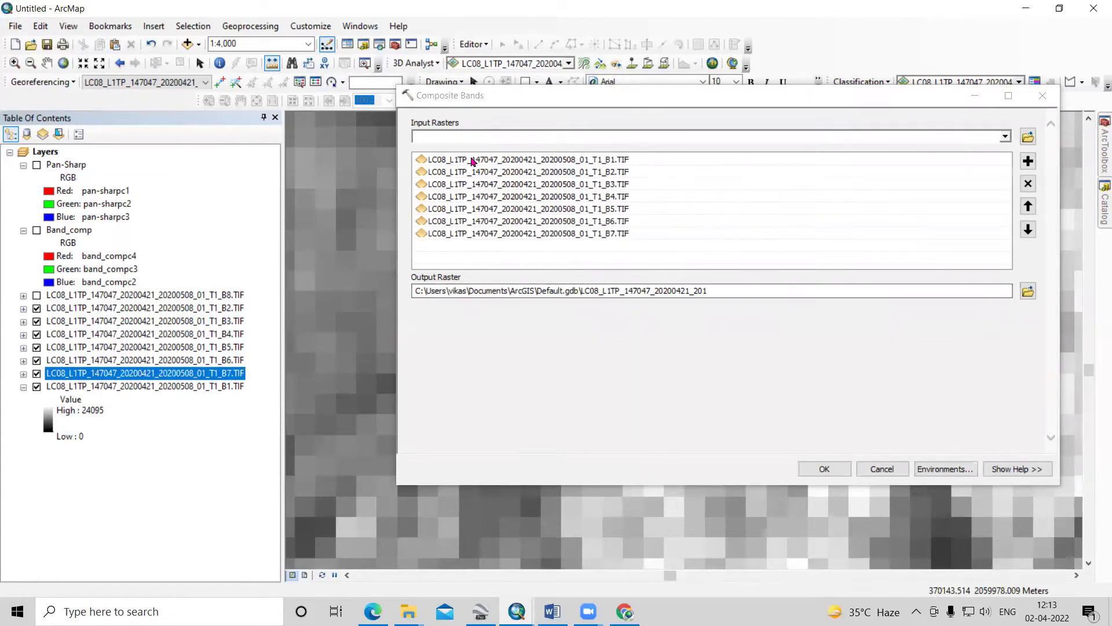
# Create and open a new Pansharp folder under Arcgis Practicals for the output raster
pyautogui.click(1028, 291)
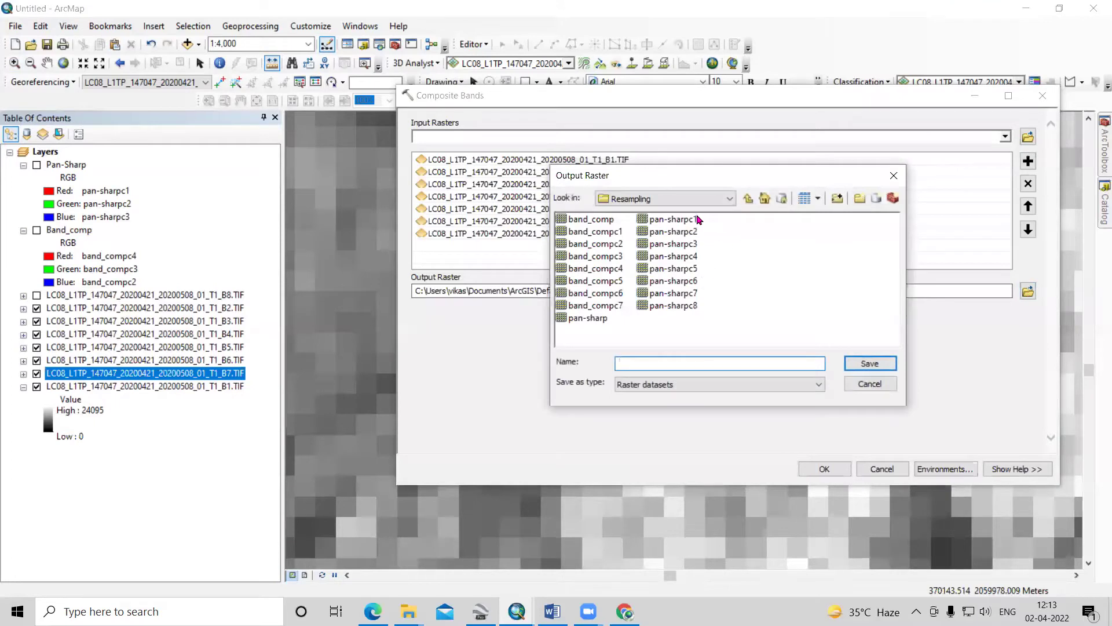
pyautogui.click(748, 200)
pyautogui.click(862, 200)
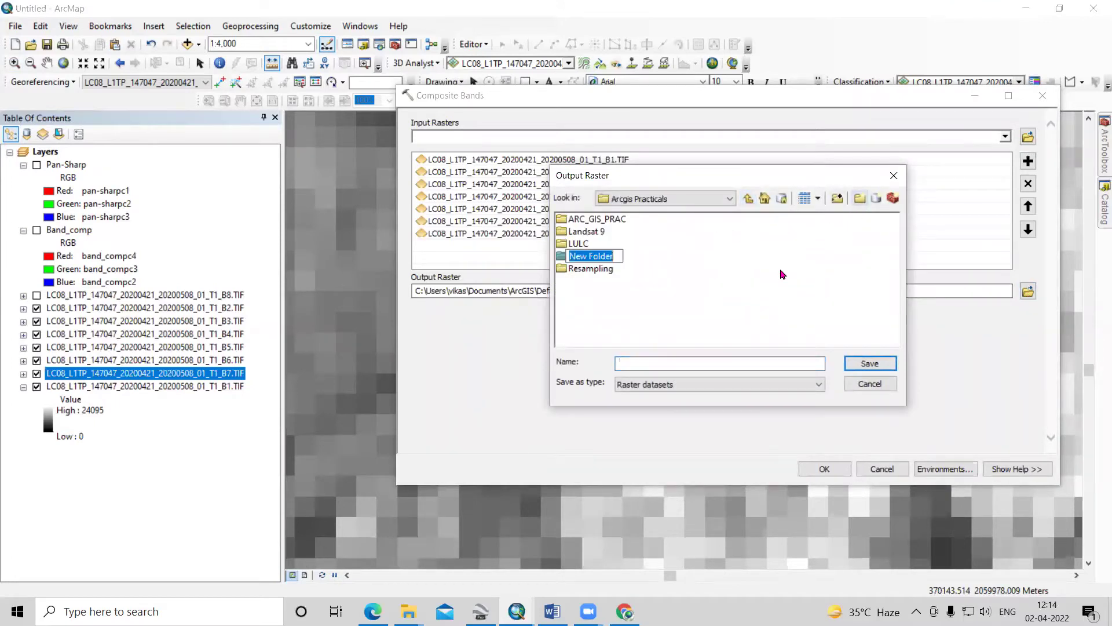
pyautogui.write('PAn')
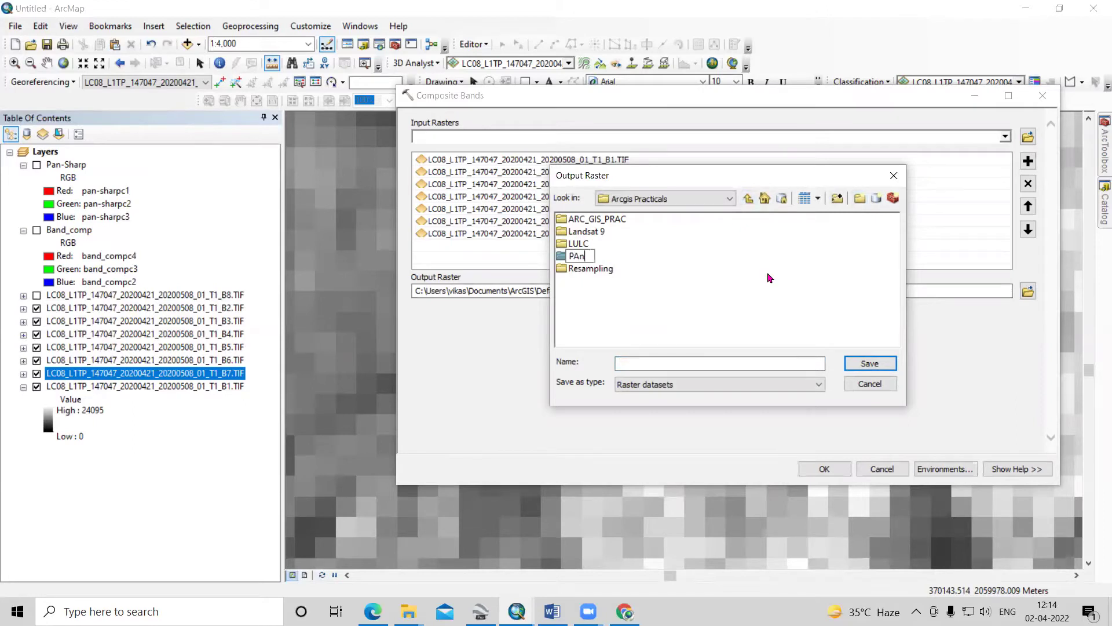
pyautogui.press('BackSpace')
pyautogui.press('BackSpace')
pyautogui.write('ansharp')
pyautogui.press('Return')
pyautogui.doubleClick(586, 256)
# Name the output raster Band_comp, save, and run Composite Bands
pyautogui.click(694, 357)
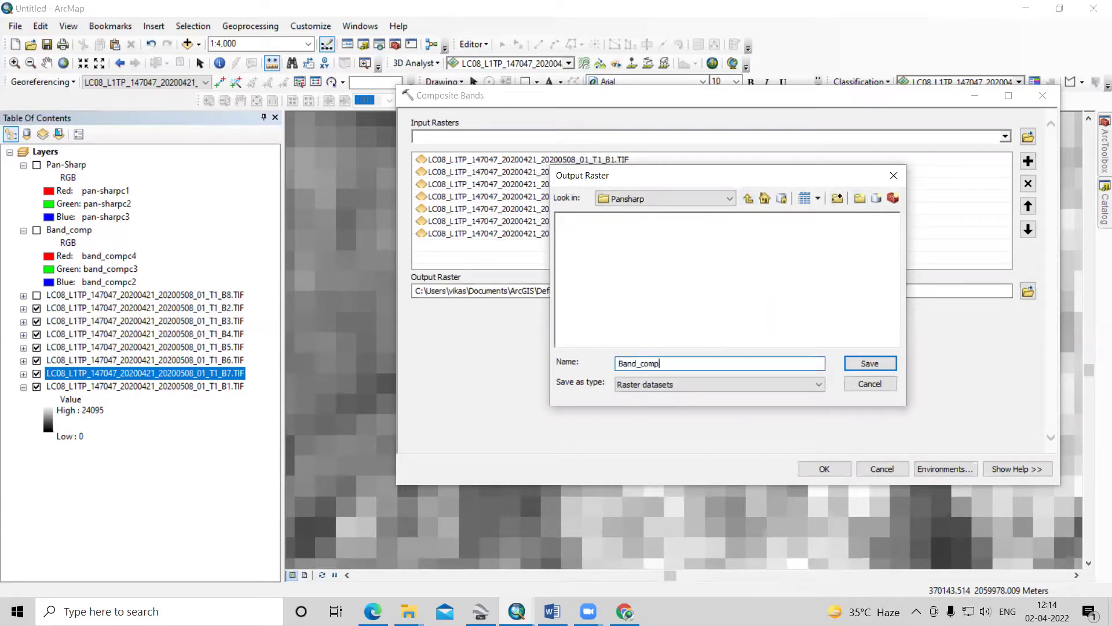
pyautogui.write('Band_comp')
pyautogui.click(870, 363)
pyautogui.click(830, 475)
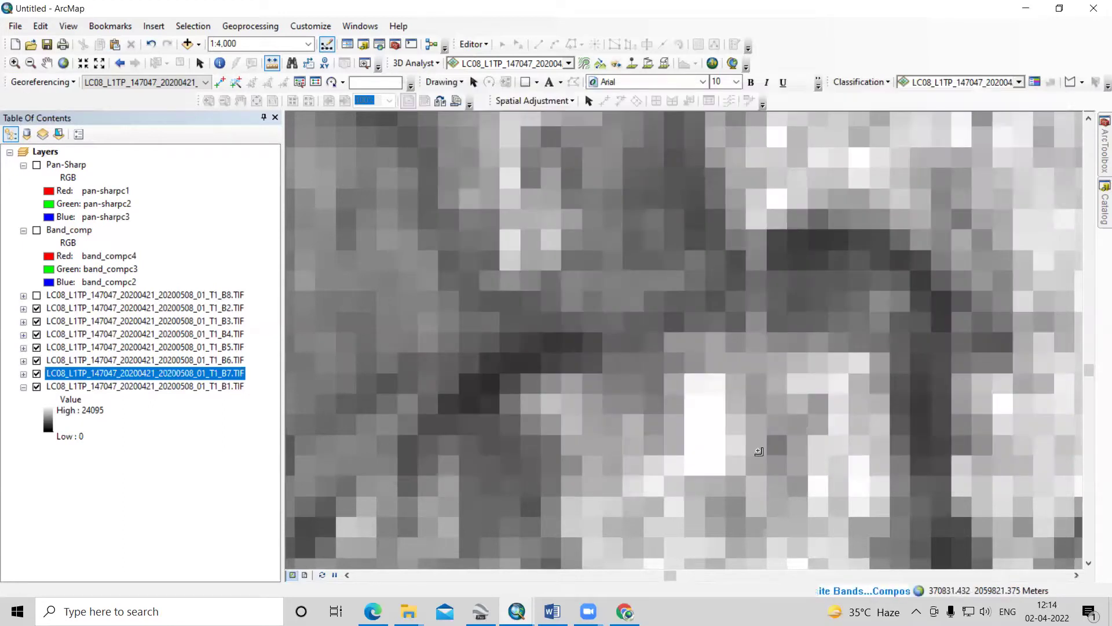
# Zoom out to about 1:800,000 to show the whole scene as Band_comp is added
pyautogui.scroll(-5, 758, 451)
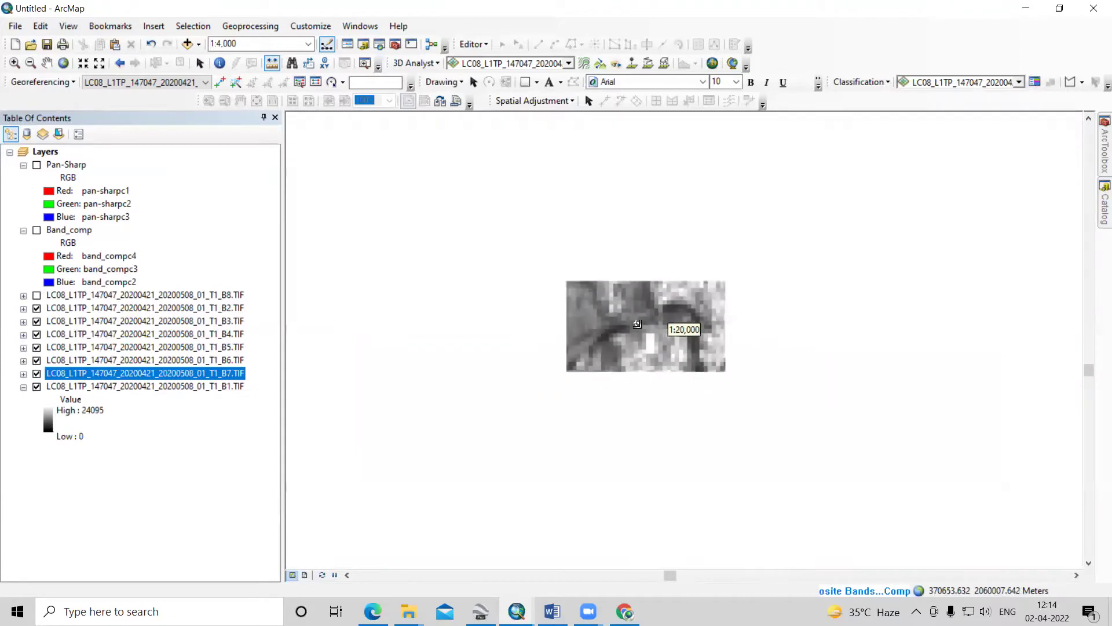
pyautogui.scroll(-3, 637, 324)
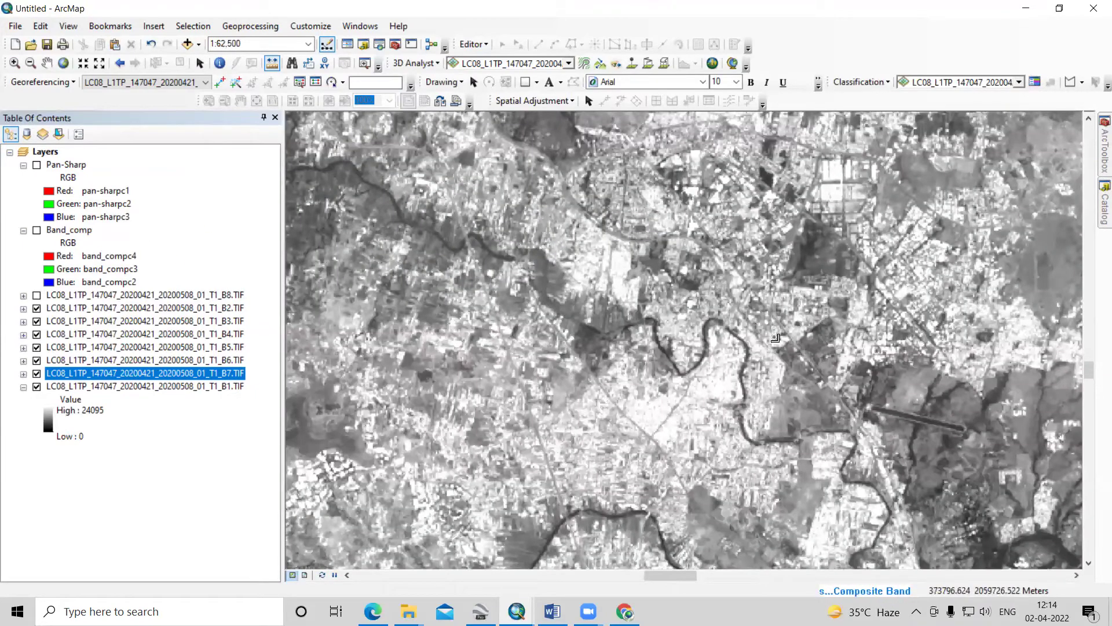
pyautogui.scroll(-1, 698, 348)
pyautogui.scroll(-4, 697, 348)
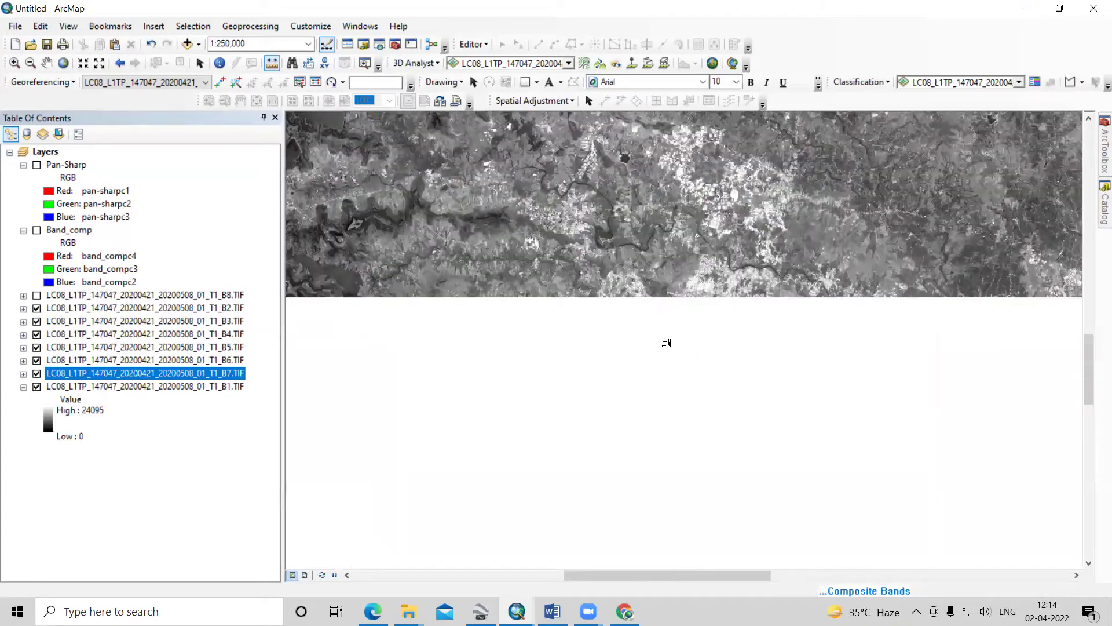
pyautogui.scroll(-3, 633, 343)
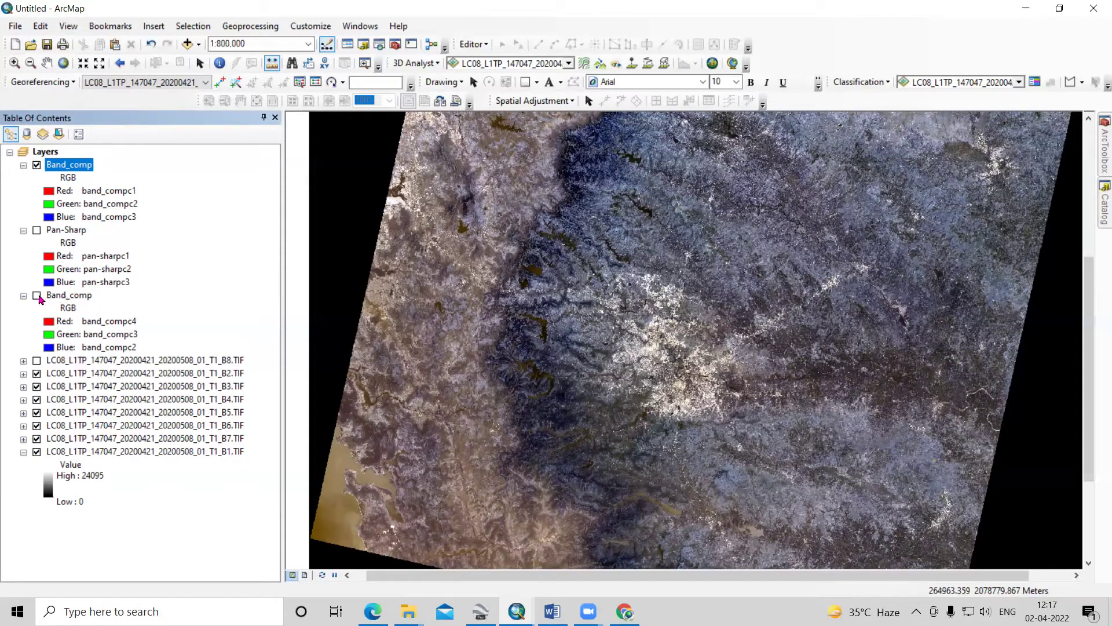
# Collapse the Pan-Sharp and old Band_comp groups and select Create Pan-sharpened Raster Dataset
pyautogui.click(23, 230)
pyautogui.click(23, 244)
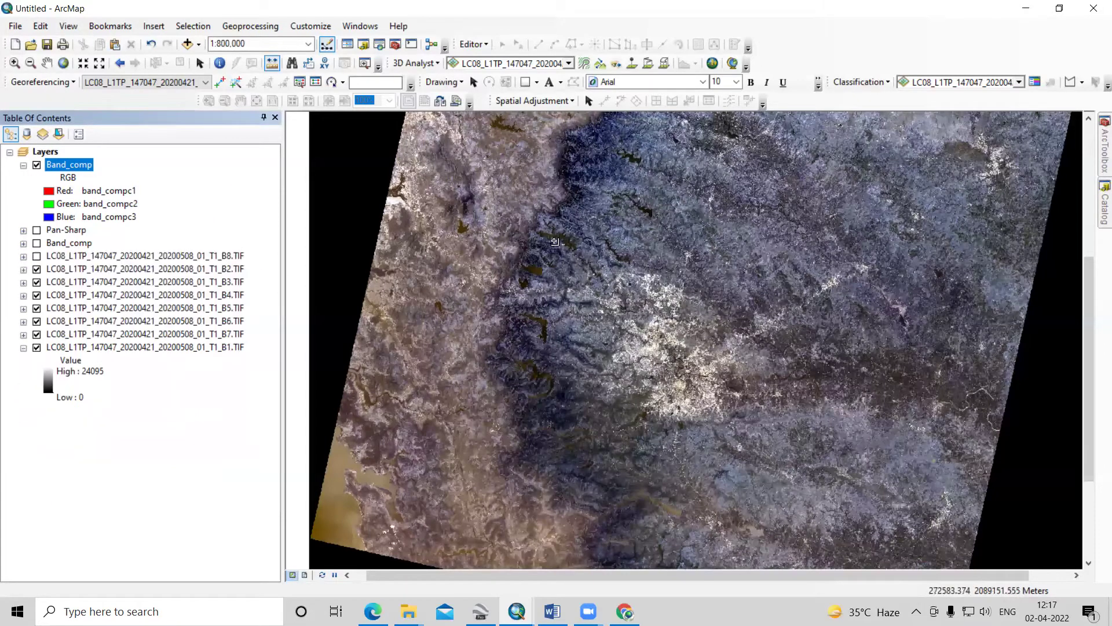
pyautogui.click(1104, 153)
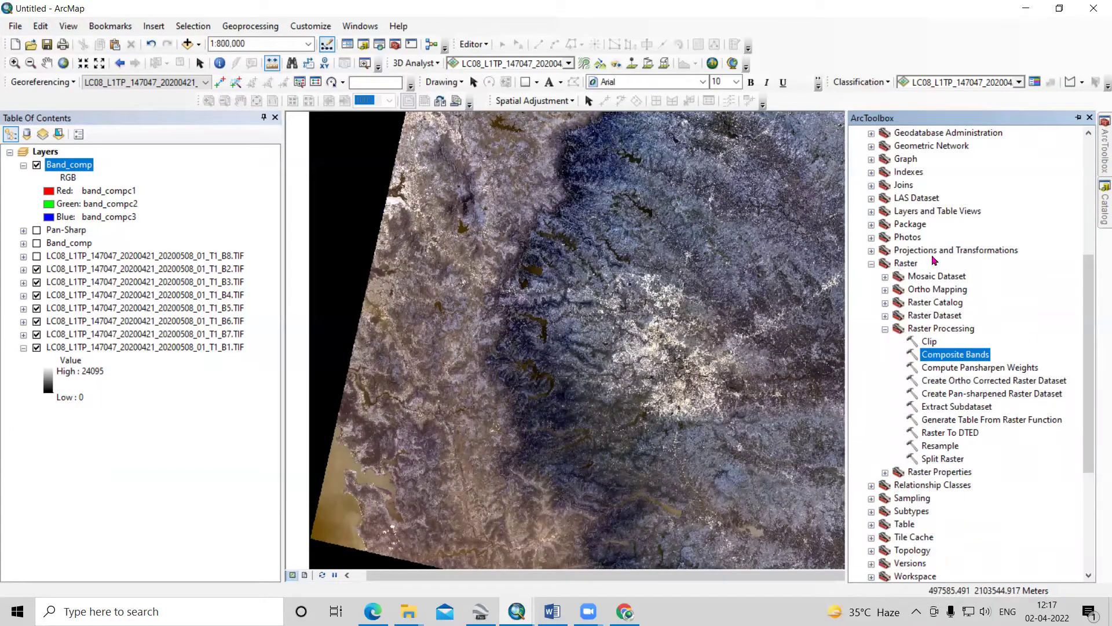
pyautogui.scroll(5, 932, 265)
pyautogui.scroll(-3, 929, 282)
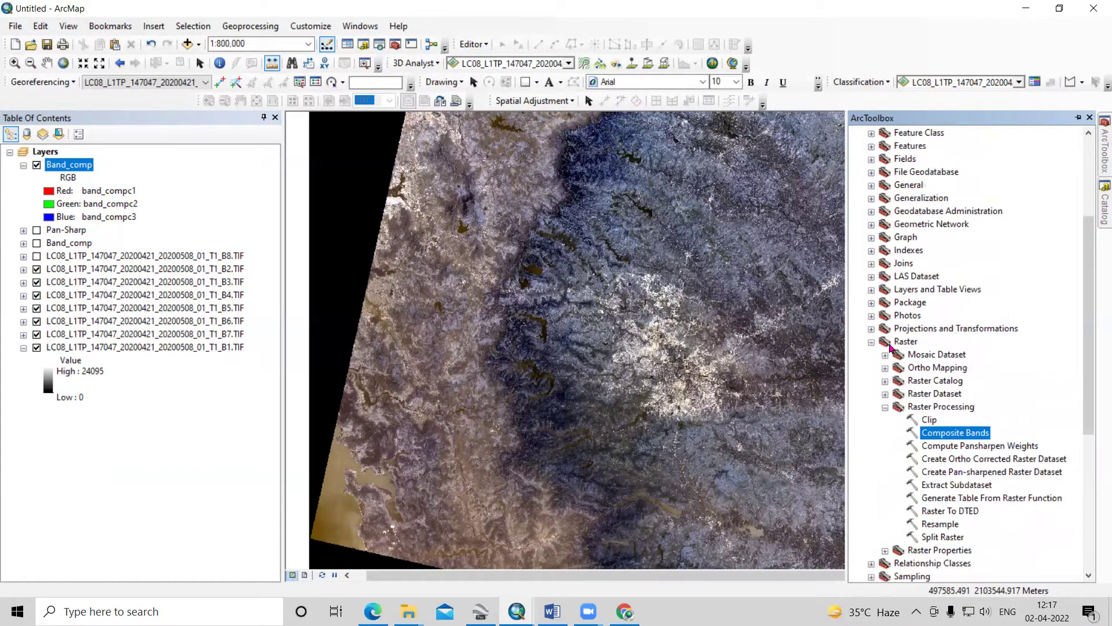
pyautogui.scroll(-3, 981, 366)
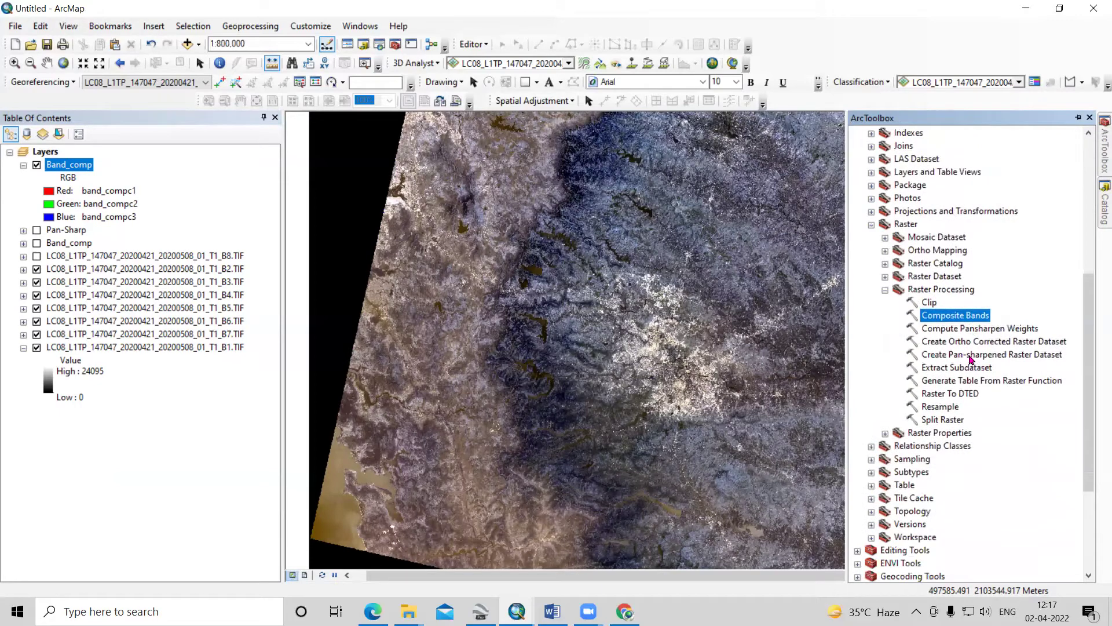
pyautogui.click(1013, 355)
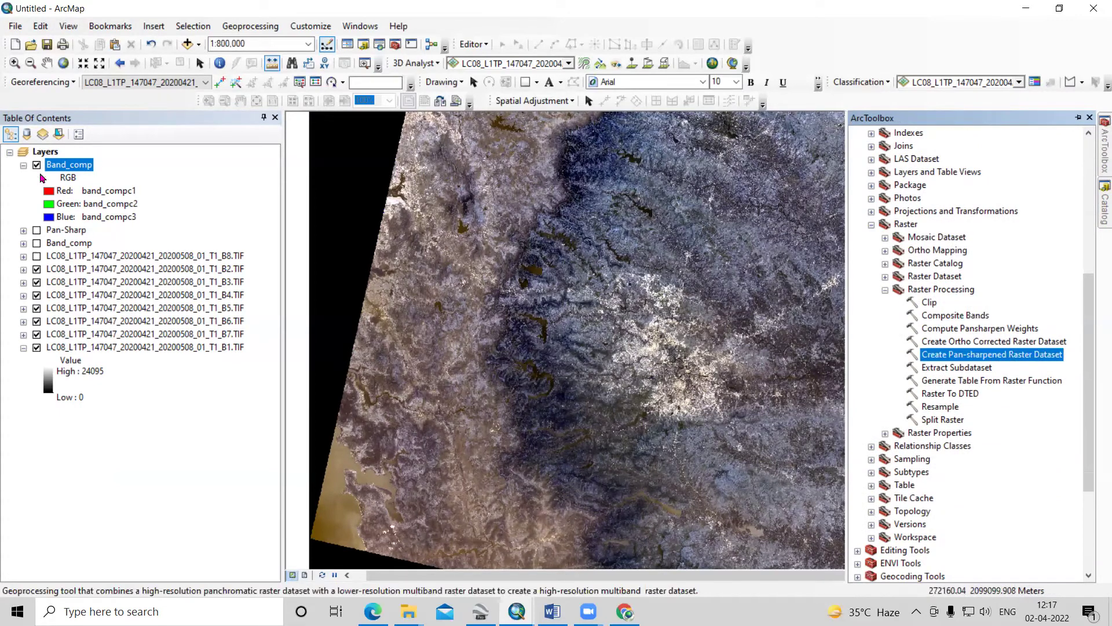
# Symbolize Band_comp with red band_compc5, green band_compc4 and blue band_compc3
pyautogui.rightClick(75, 169)
pyautogui.click(168, 374)
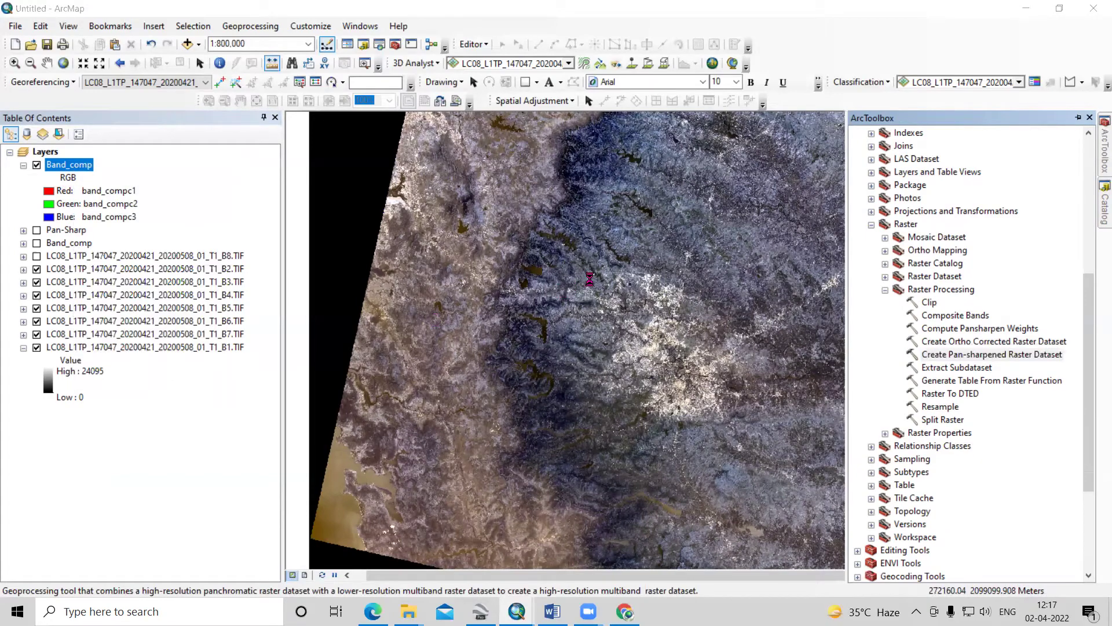
pyautogui.click(538, 152)
pyautogui.click(704, 218)
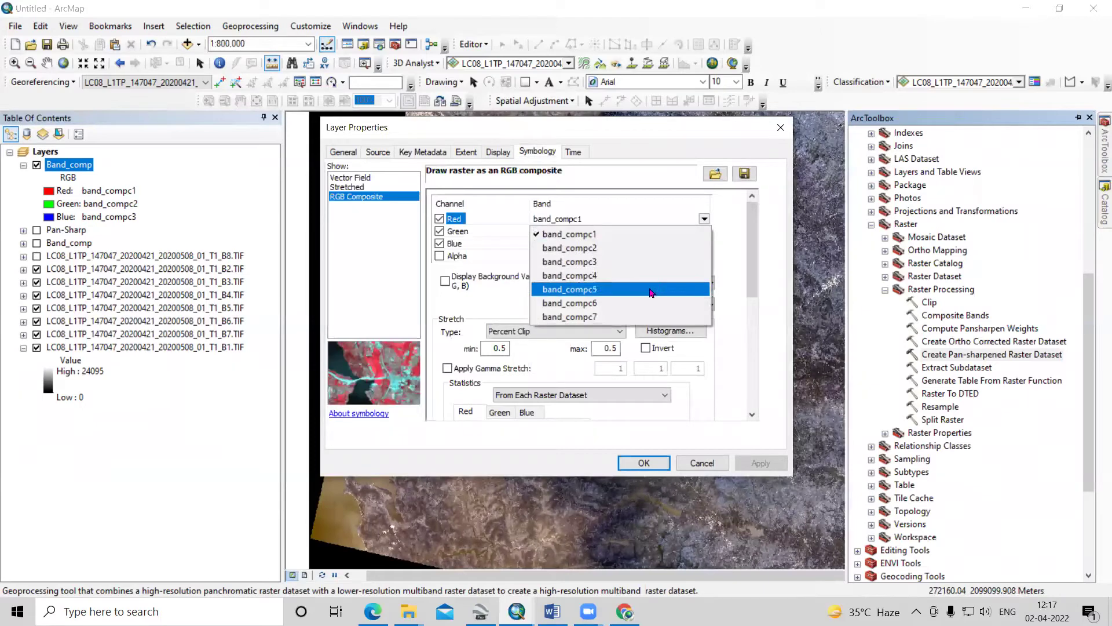
pyautogui.click(651, 289)
pyautogui.click(704, 231)
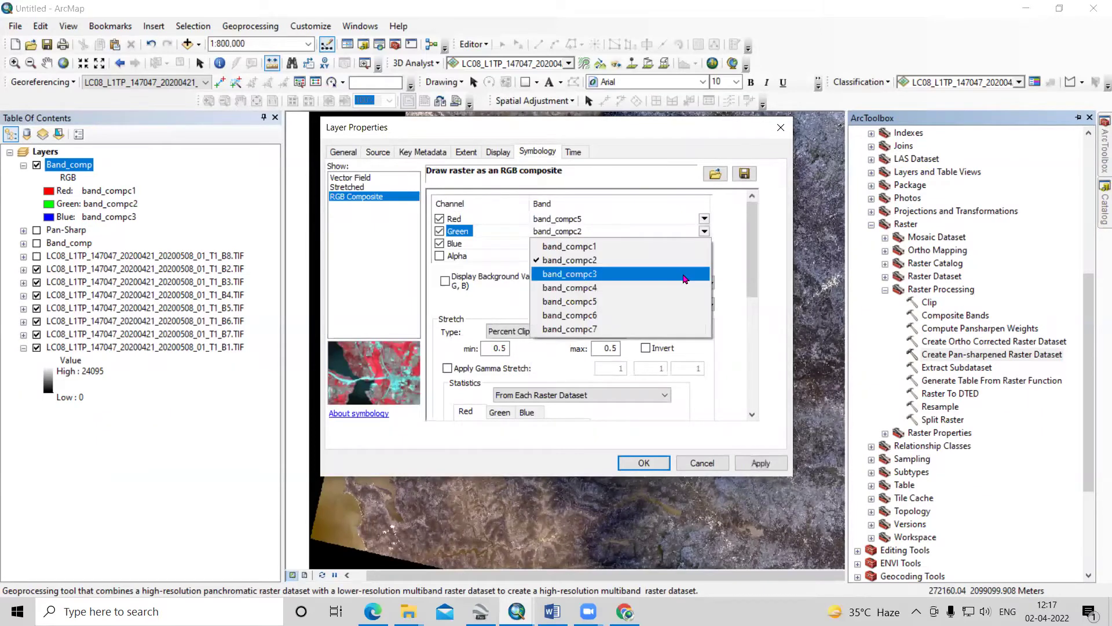
pyautogui.click(684, 287)
pyautogui.click(703, 243)
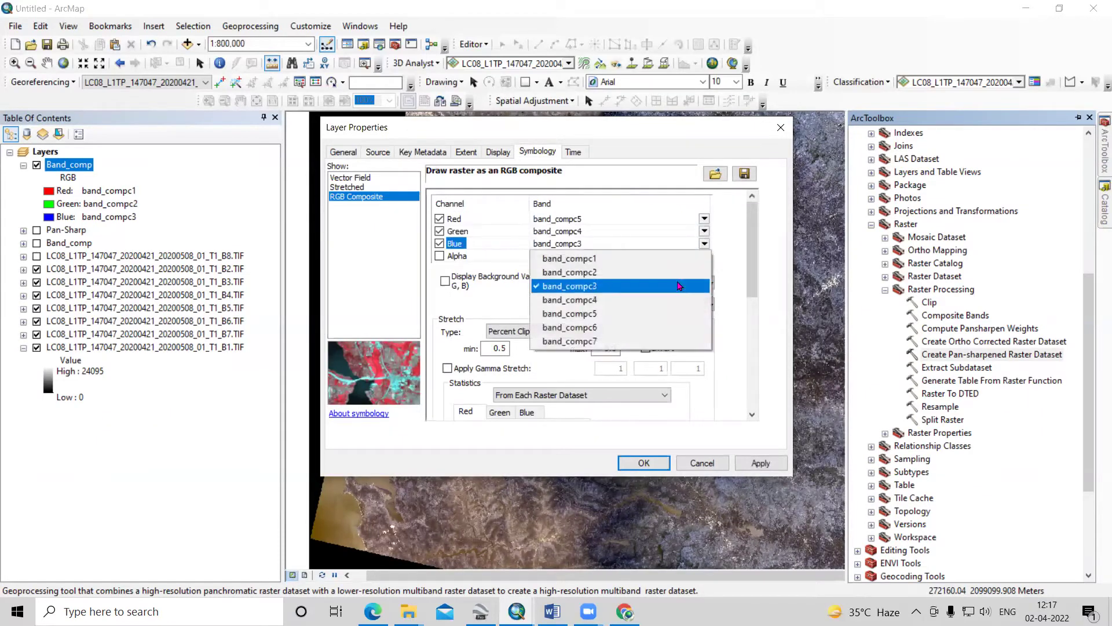
pyautogui.click(681, 287)
pyautogui.click(750, 460)
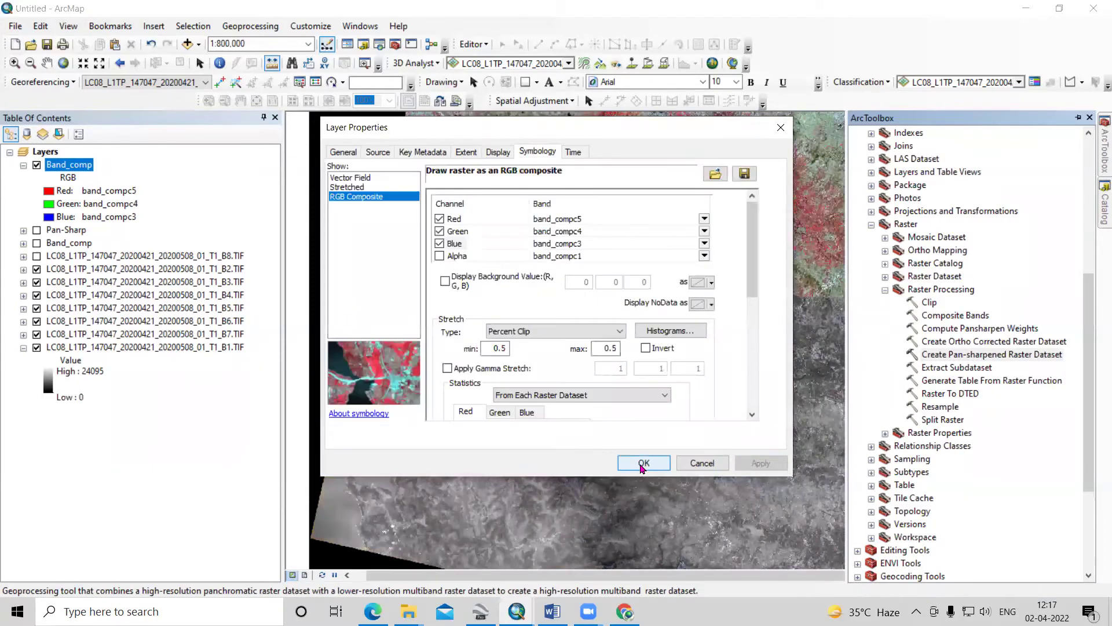
pyautogui.click(642, 462)
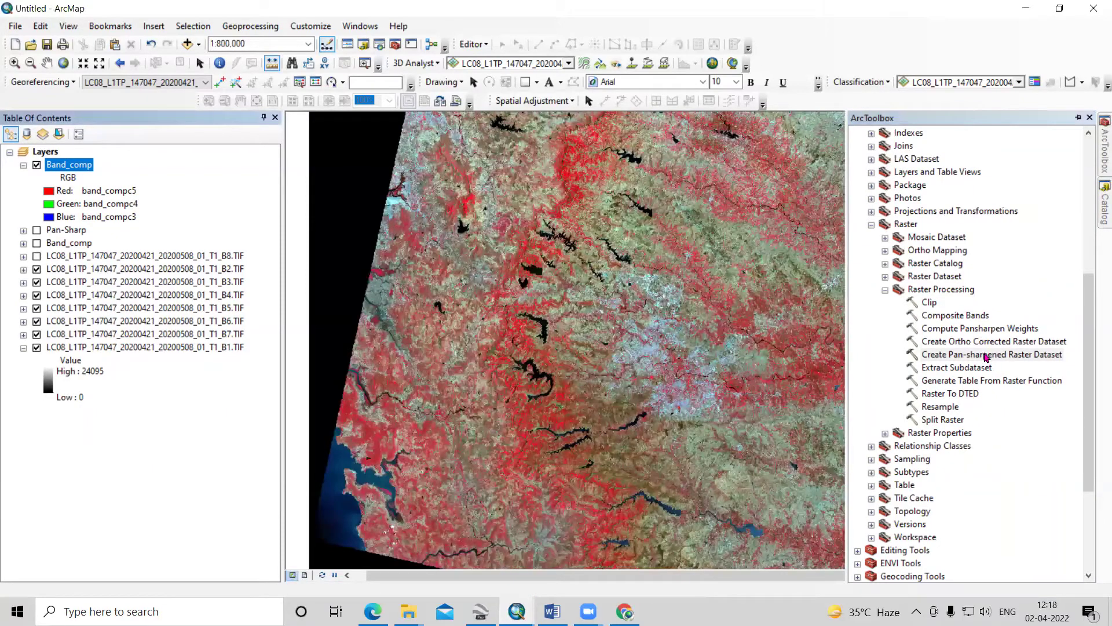
# Start Create Pan-sharpened Raster Dataset with Band_comp as the input raster
pyautogui.doubleClick(984, 356)
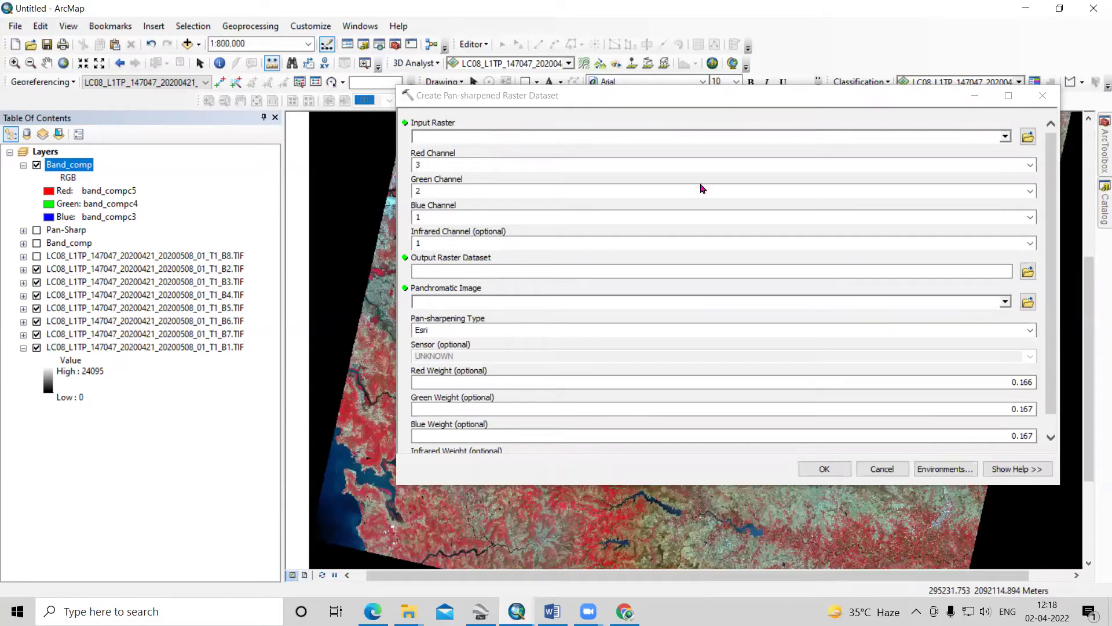
pyautogui.click(1005, 137)
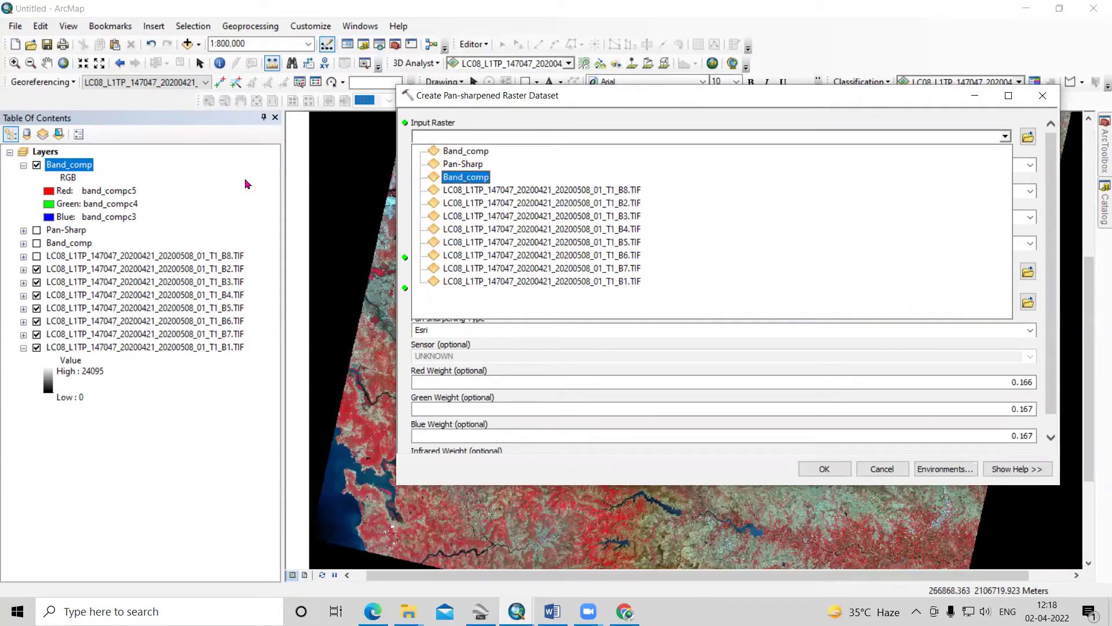
pyautogui.click(465, 152)
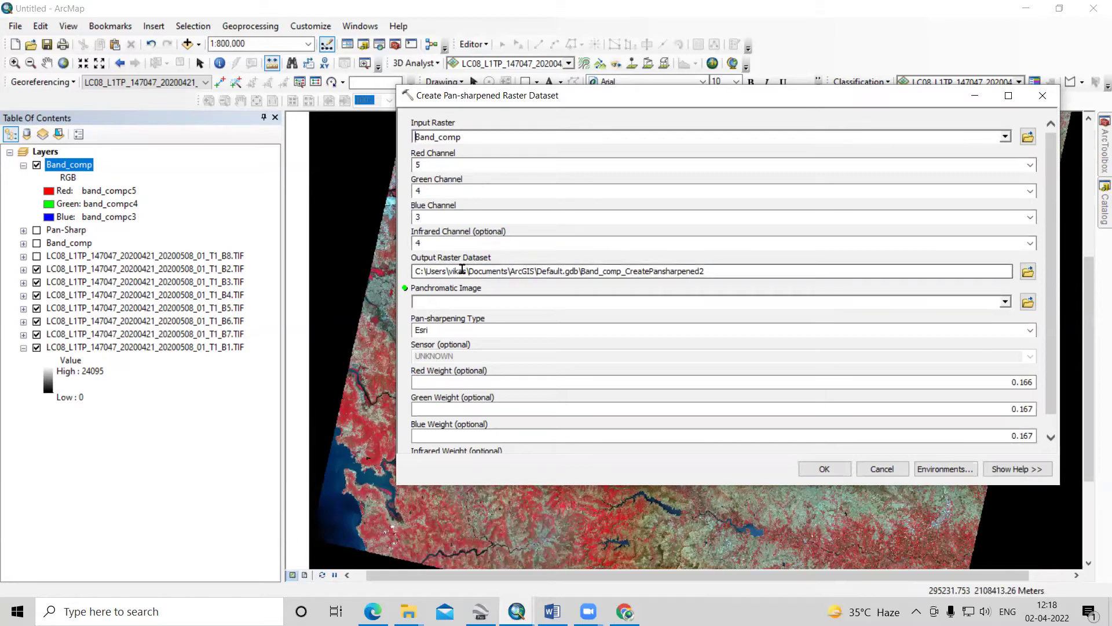
# Set the output to Pan_sharp2.tif and the B8 scene as the panchromatic image
pyautogui.click(1028, 271)
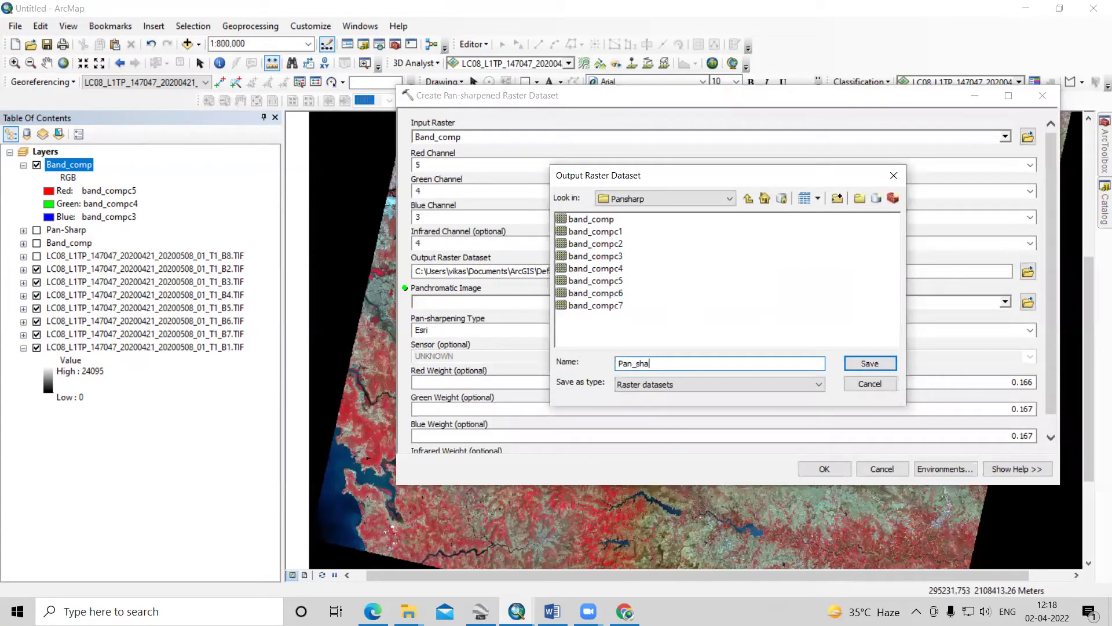
pyautogui.click(870, 363)
pyautogui.click(597, 288)
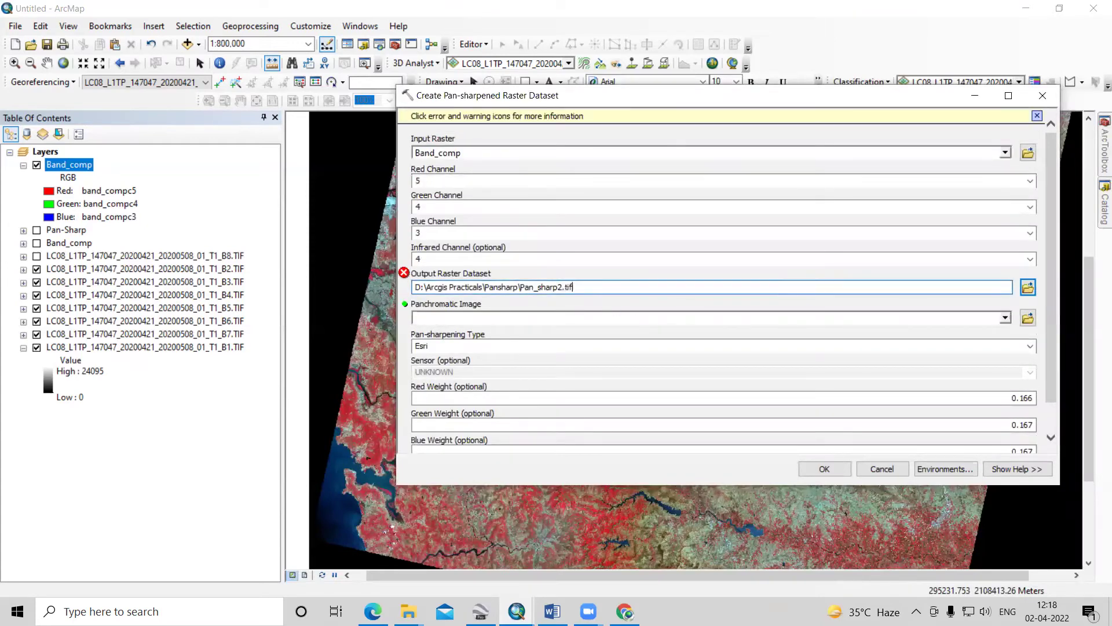
pyautogui.click(728, 331)
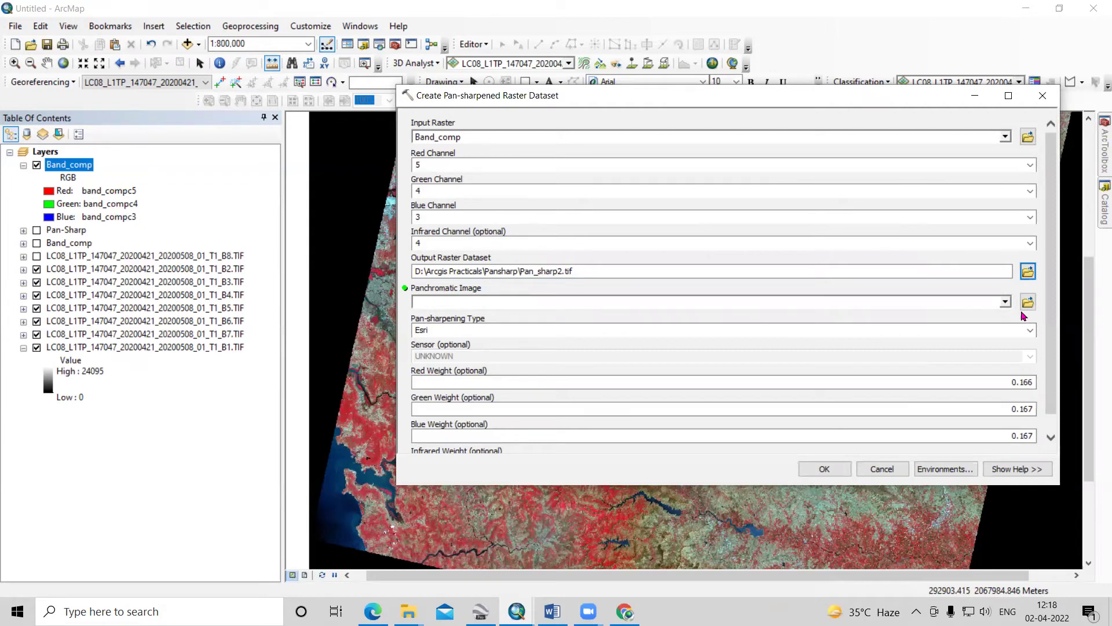
pyautogui.click(1005, 303)
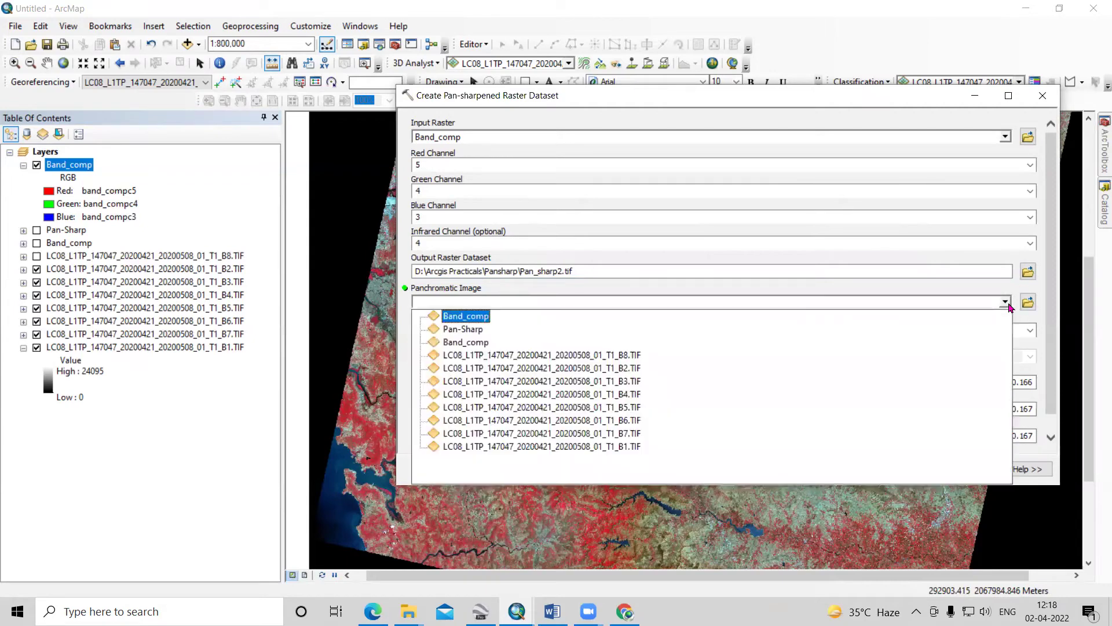
pyautogui.click(593, 354)
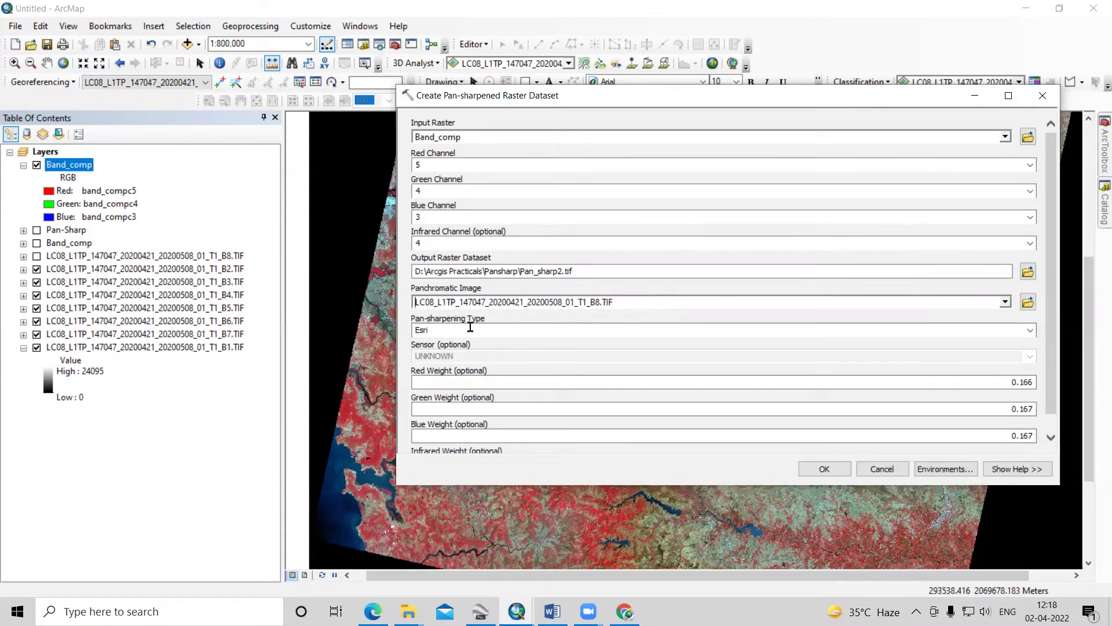
# Run the pan-sharpening to create Pan_sharp2.tif and zoom in on the city centre
pyautogui.click(830, 471)
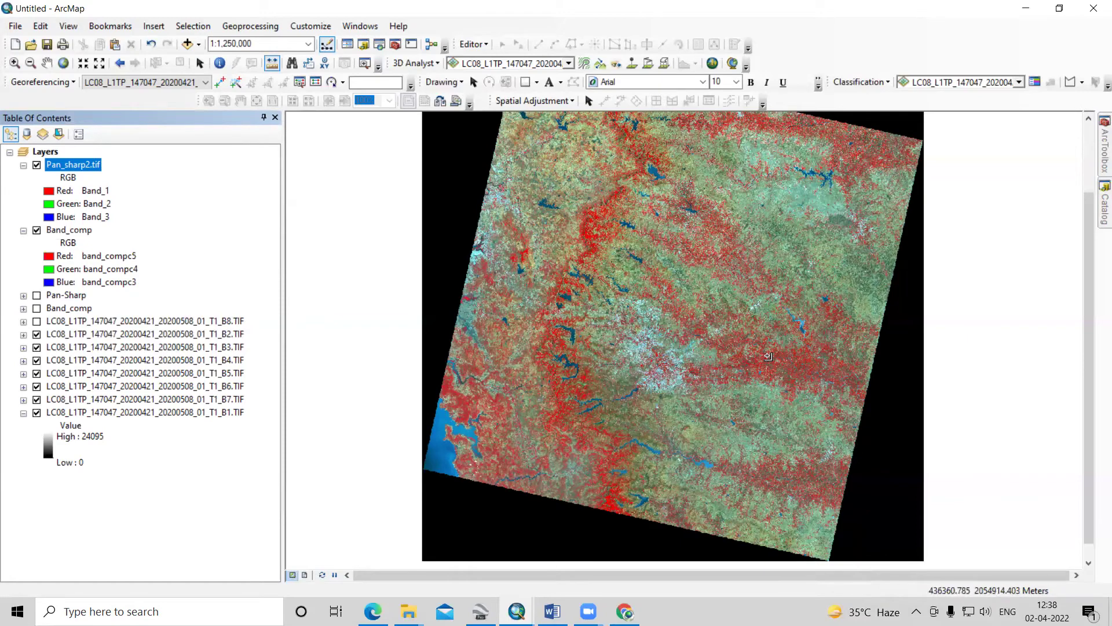
pyautogui.click(13, 64)
pyautogui.moveTo(573, 345); pyautogui.dragTo(698, 430)
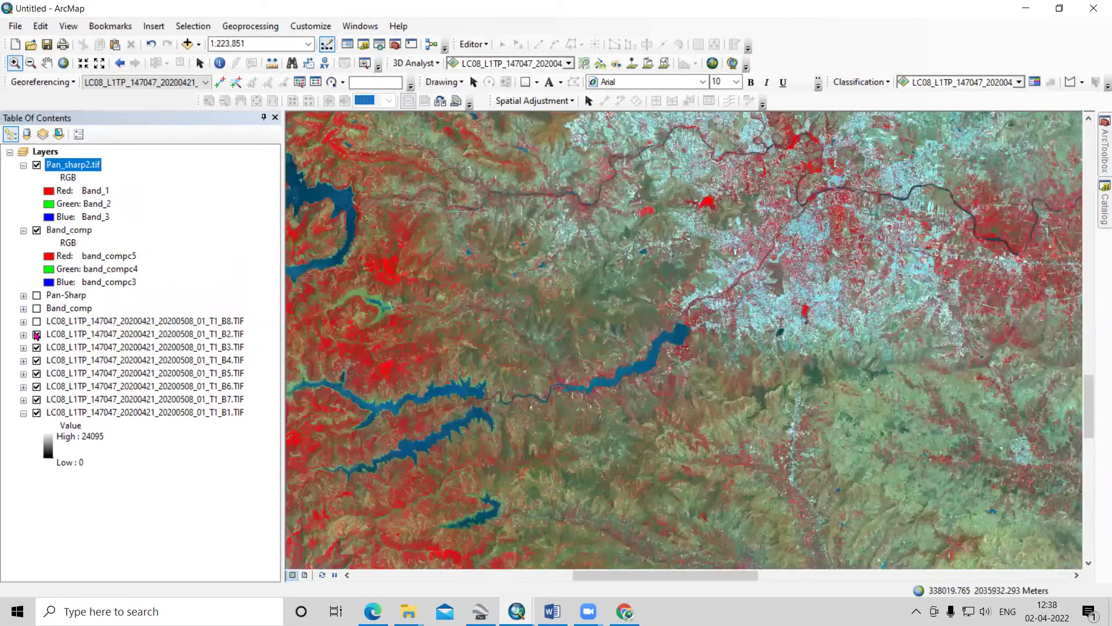
# Switch off the B1–B8 band layers and Pan_sharp2.tif, zoom close on the city, and select Band_comp
pyautogui.click(37, 334)
pyautogui.click(37, 347)
pyautogui.click(36, 359)
pyautogui.click(36, 412)
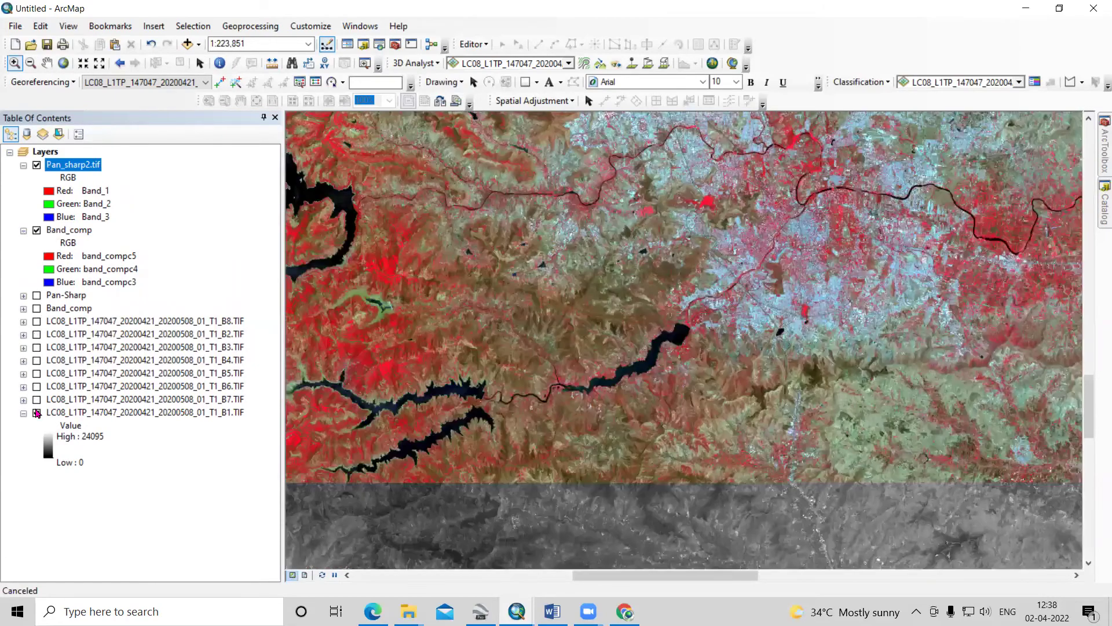
pyautogui.click(36, 165)
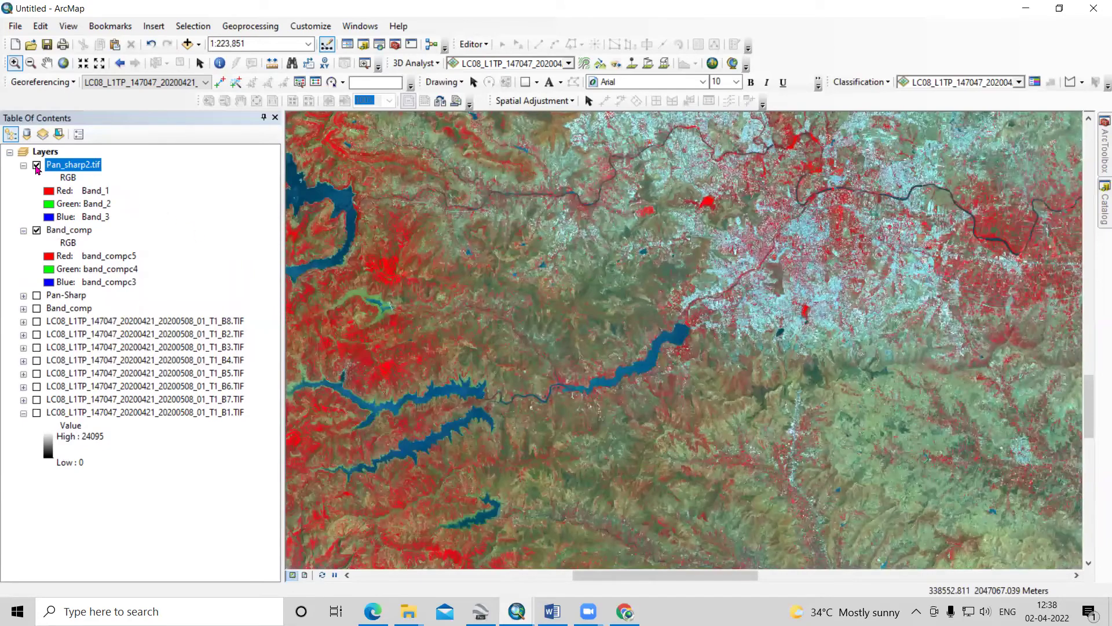
pyautogui.moveTo(816, 332); pyautogui.dragTo(658, 282)
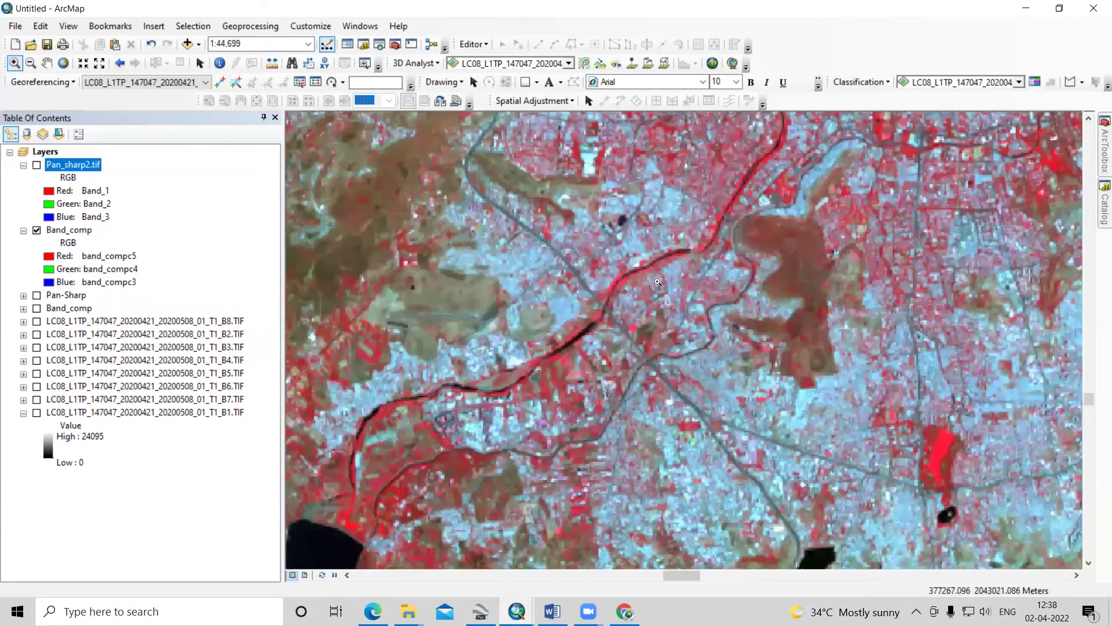
pyautogui.click(64, 230)
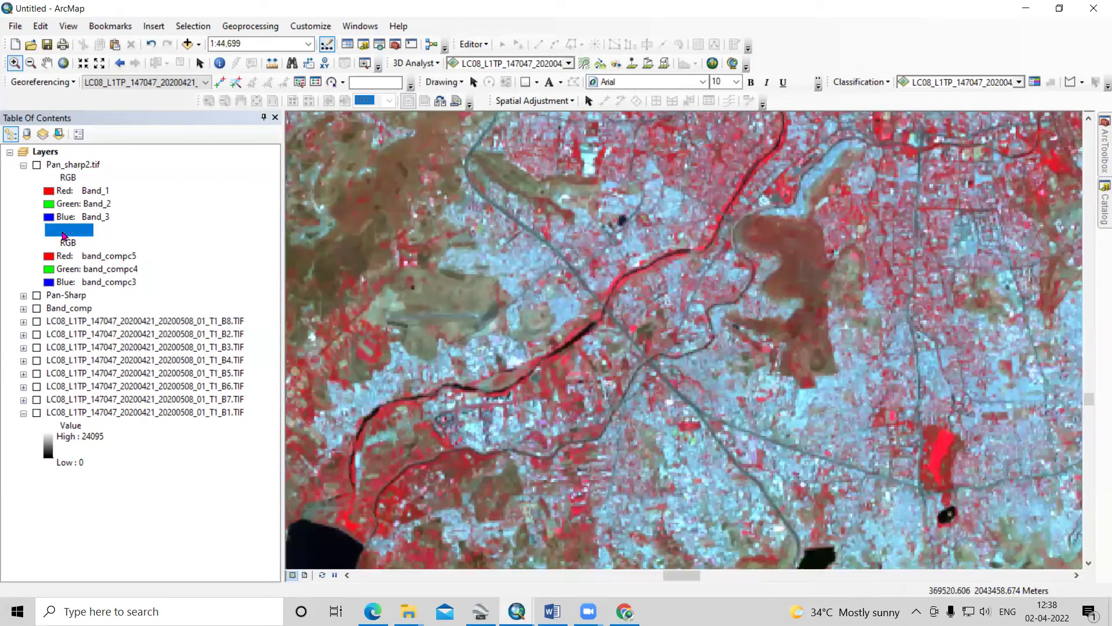
pyautogui.rightClick(63, 230)
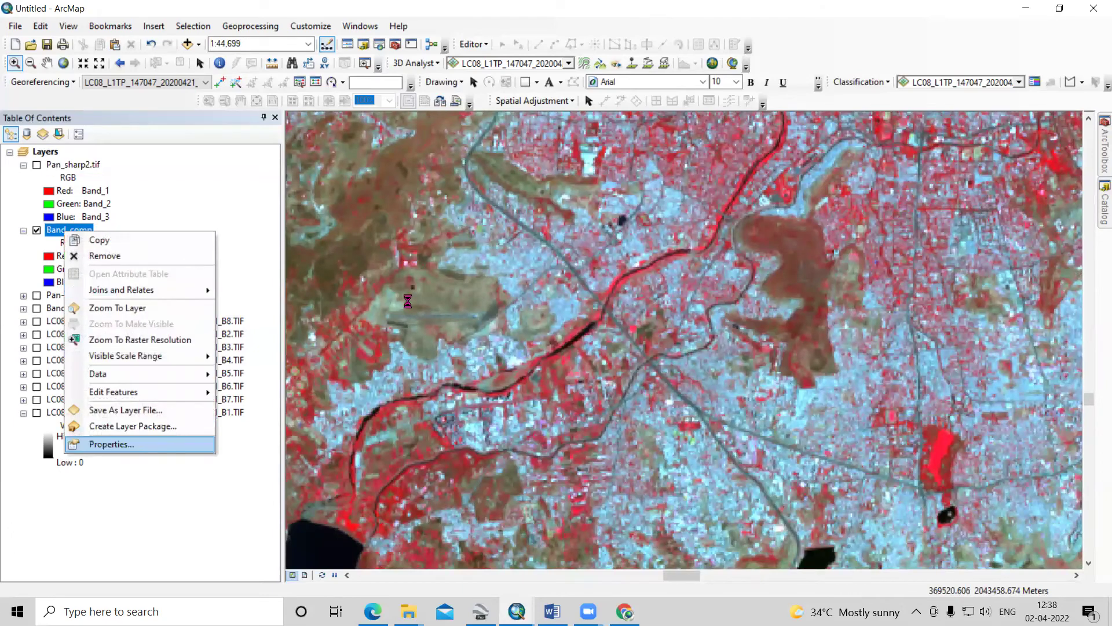
pyautogui.click(147, 444)
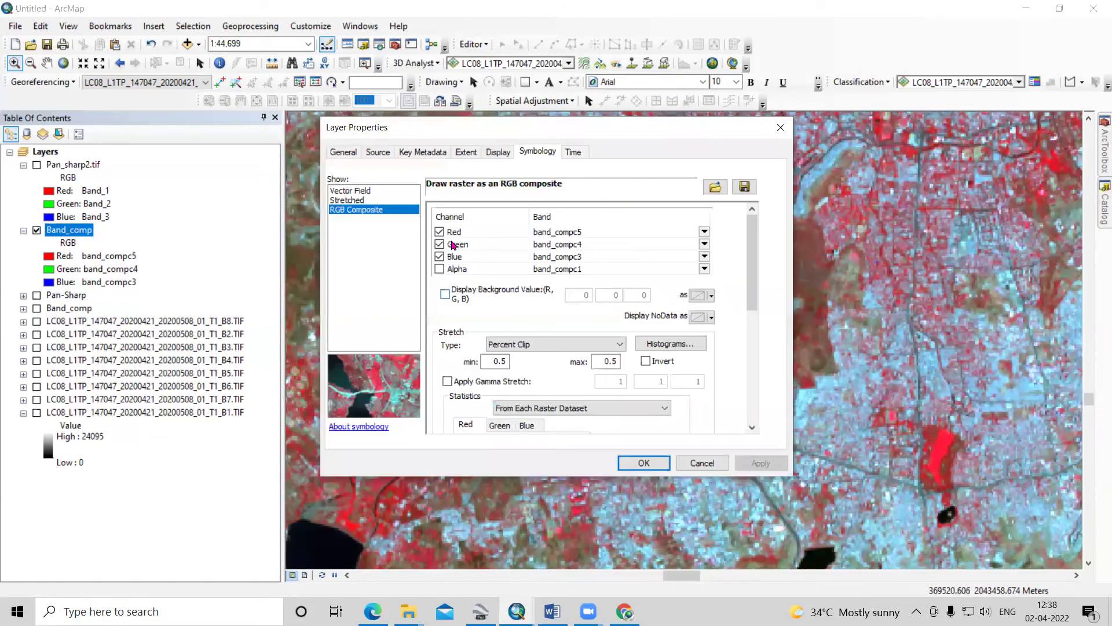
pyautogui.click(371, 153)
pyautogui.click(503, 227)
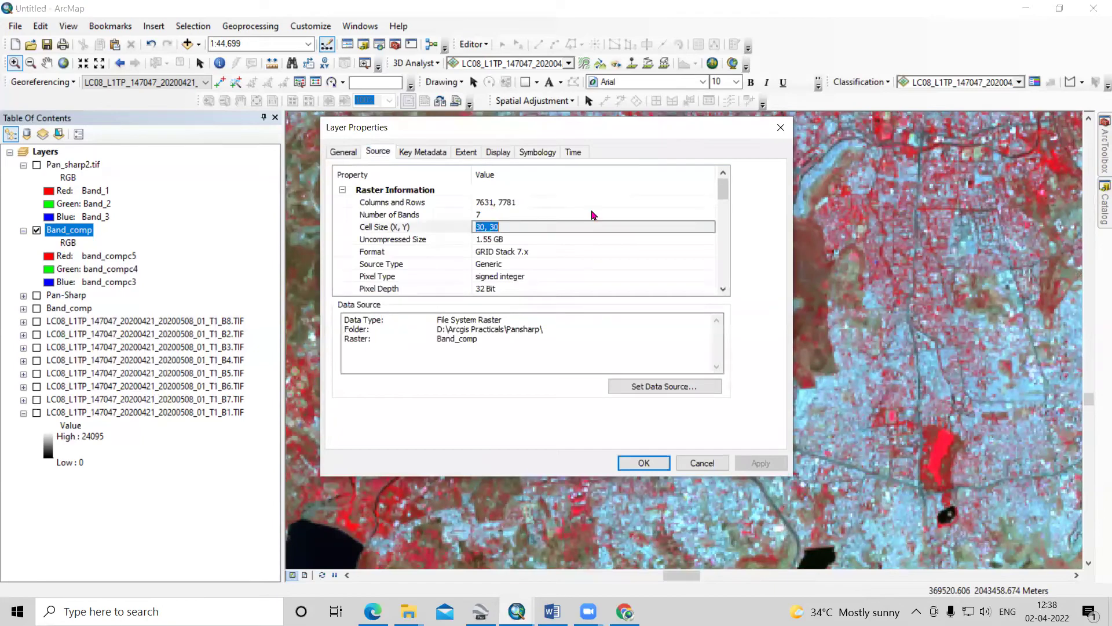
pyautogui.press('Escape')
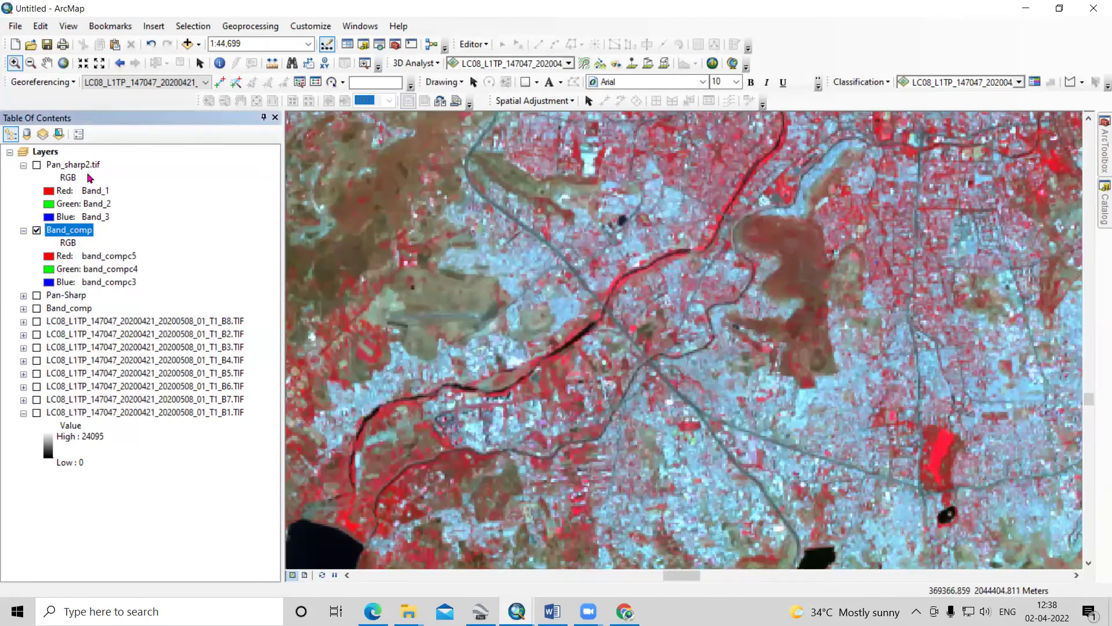
pyautogui.rightClick(51, 165)
pyautogui.click(132, 375)
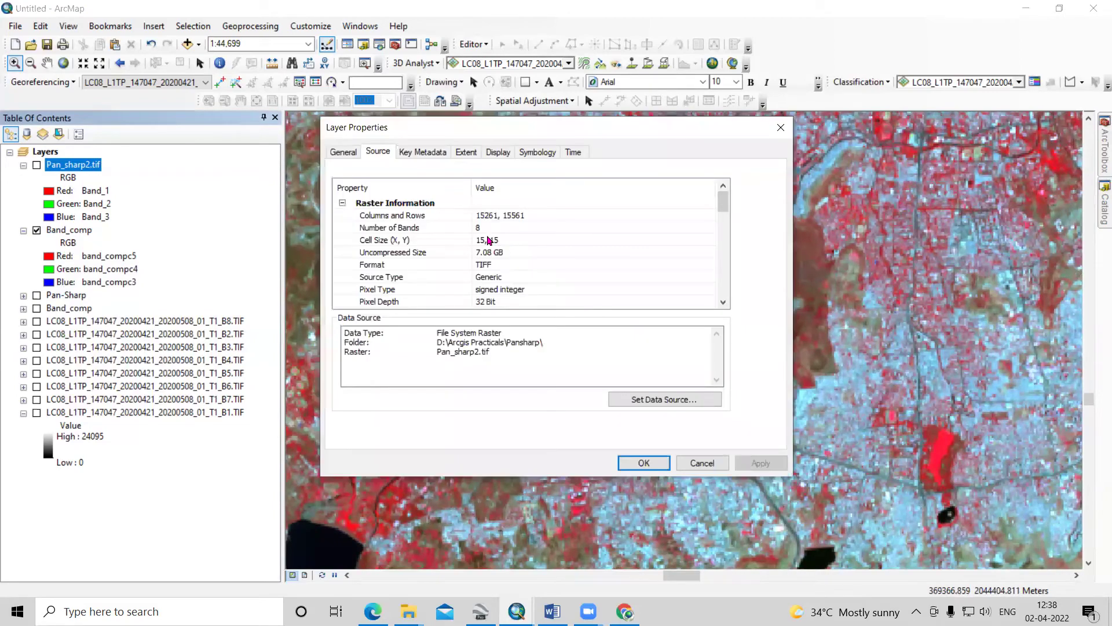
pyautogui.click(495, 242)
pyautogui.click(702, 463)
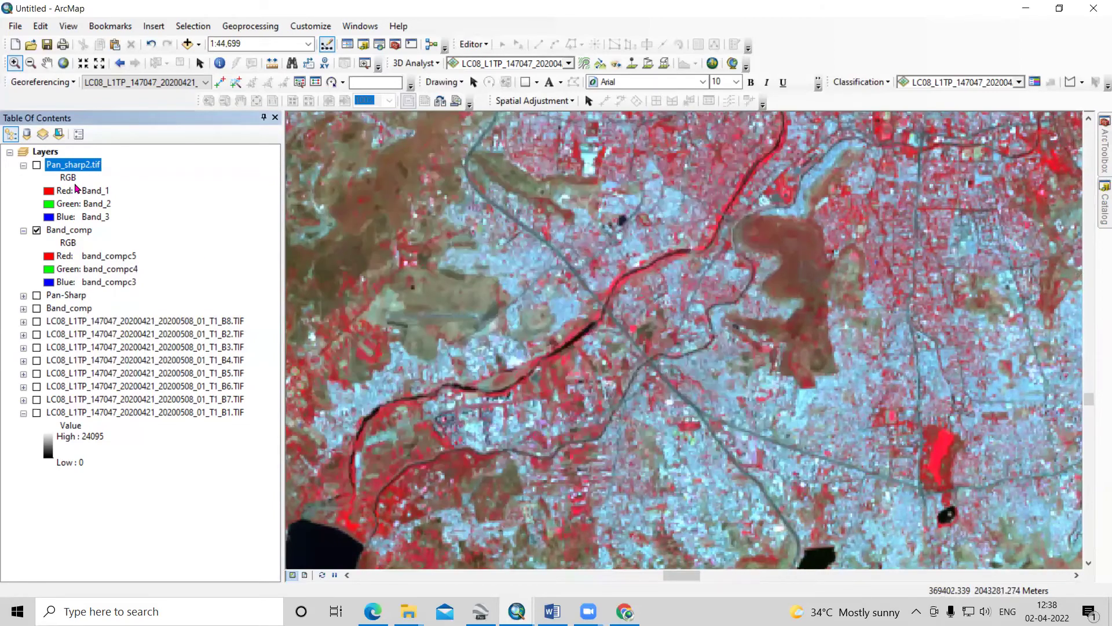
# Toggle Pan_sharp2.tif on and off over Band_comp, zooming in and out across the city to compare
pyautogui.click(37, 166)
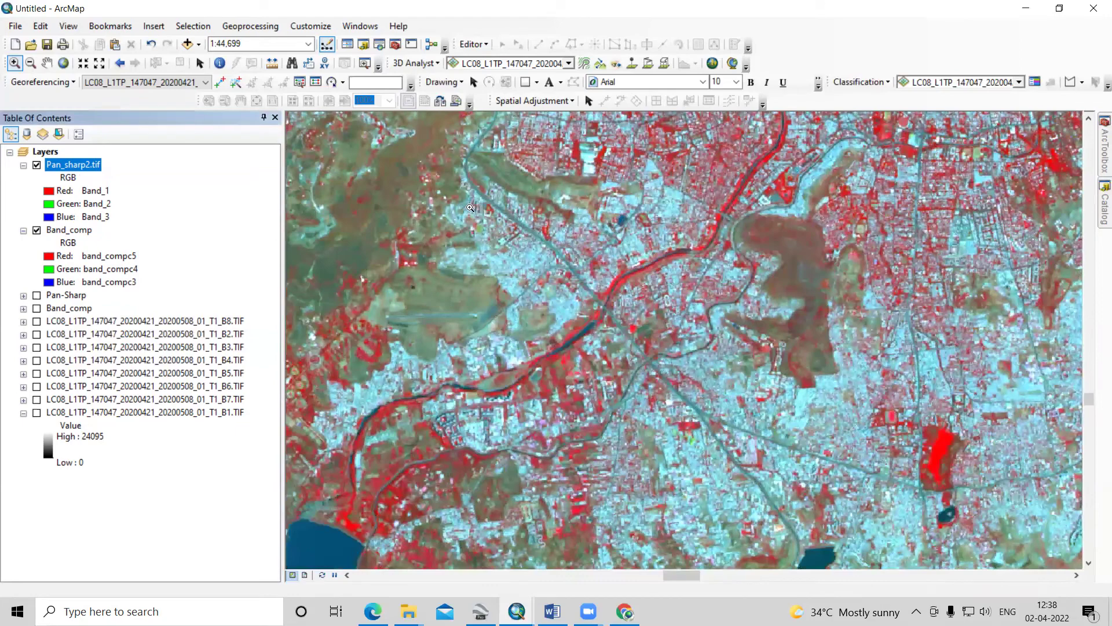
pyautogui.click(631, 351)
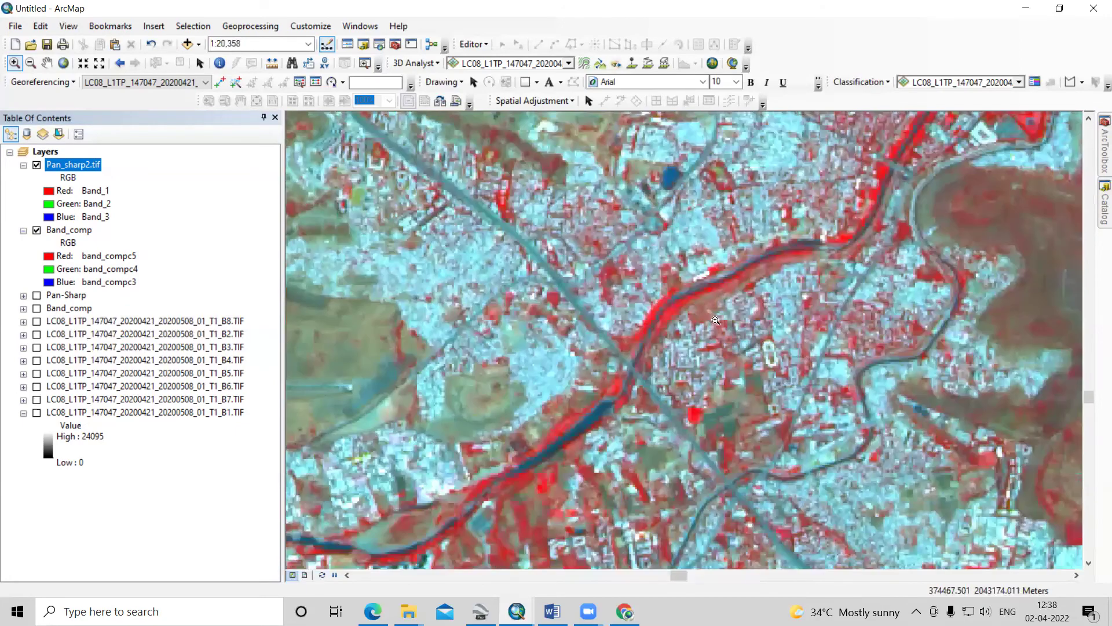
pyautogui.scroll(-2, 706, 301)
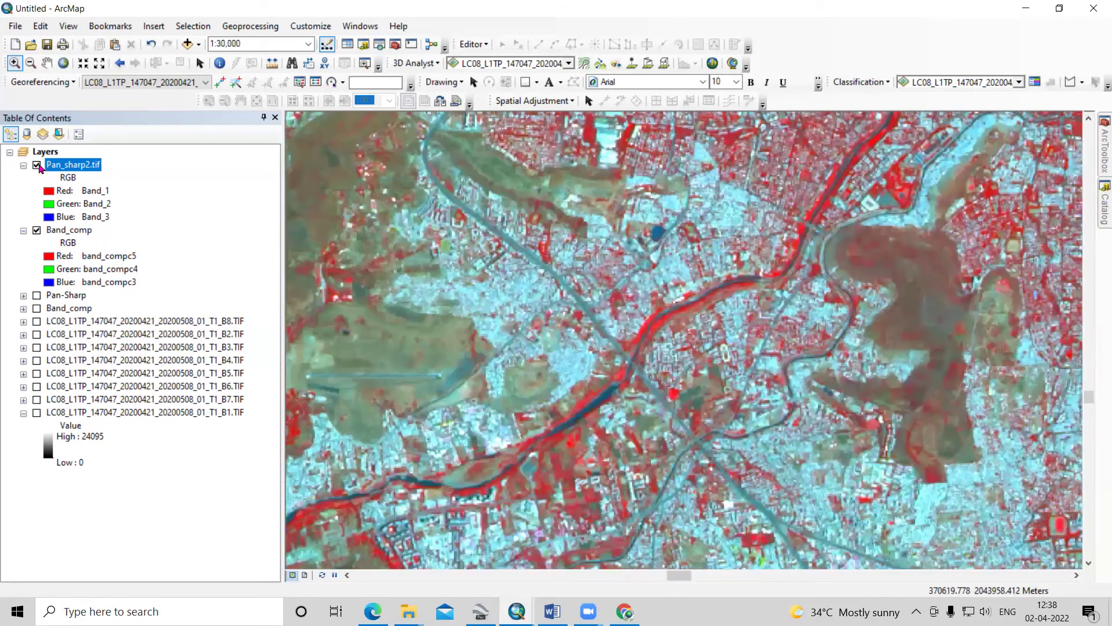
pyautogui.press('space')
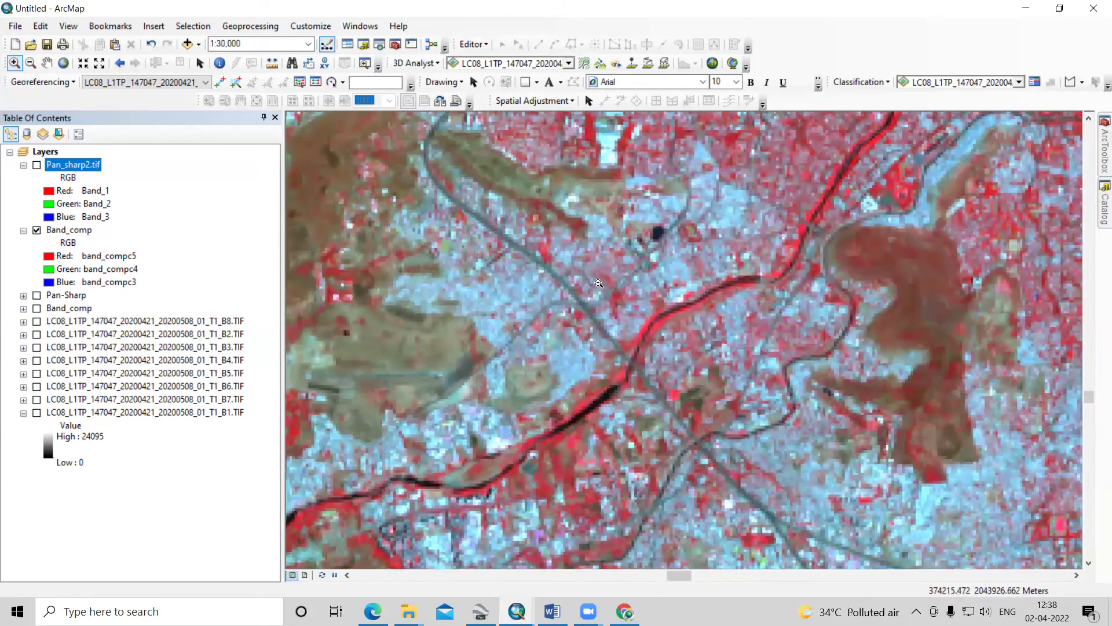
pyautogui.click(37, 166)
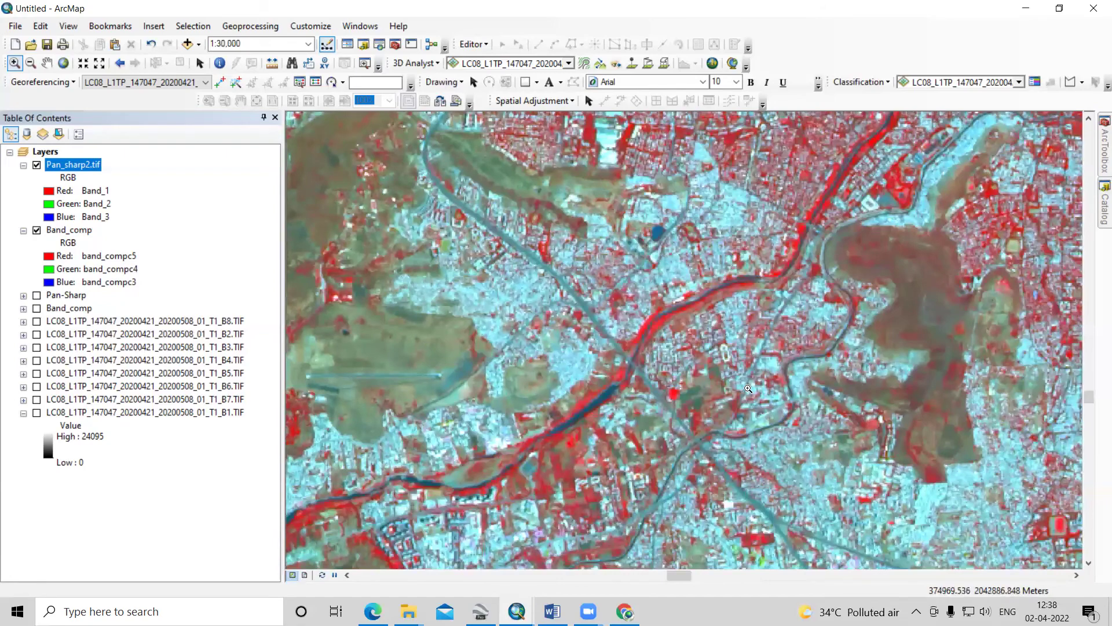
pyautogui.scroll(1, 480, 398)
pyautogui.scroll(2, 581, 389)
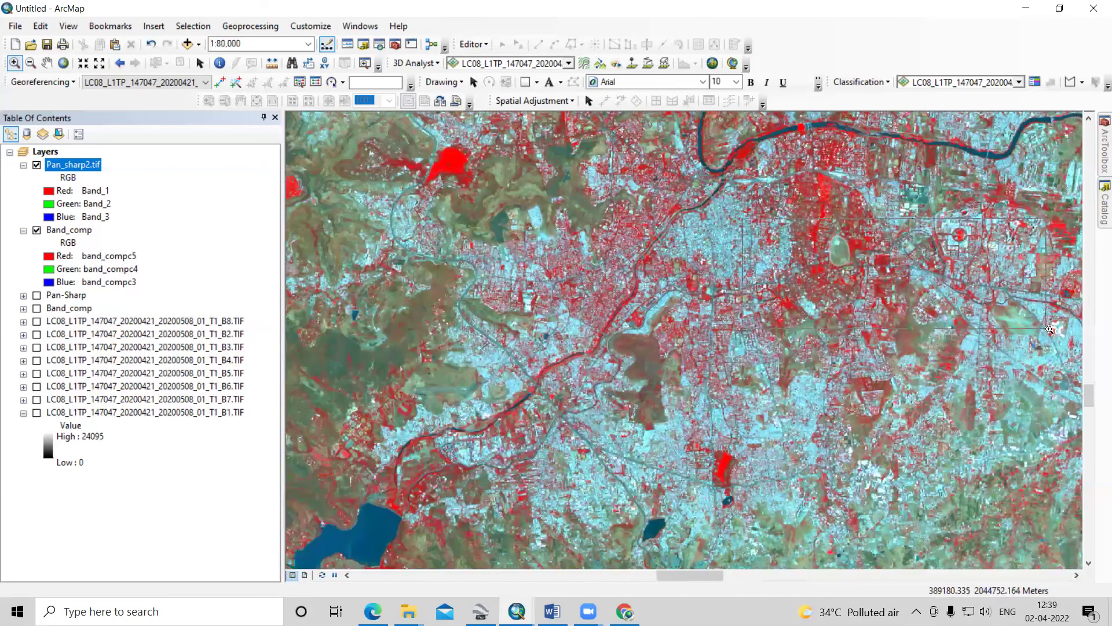
pyautogui.scroll(-3, 961, 355)
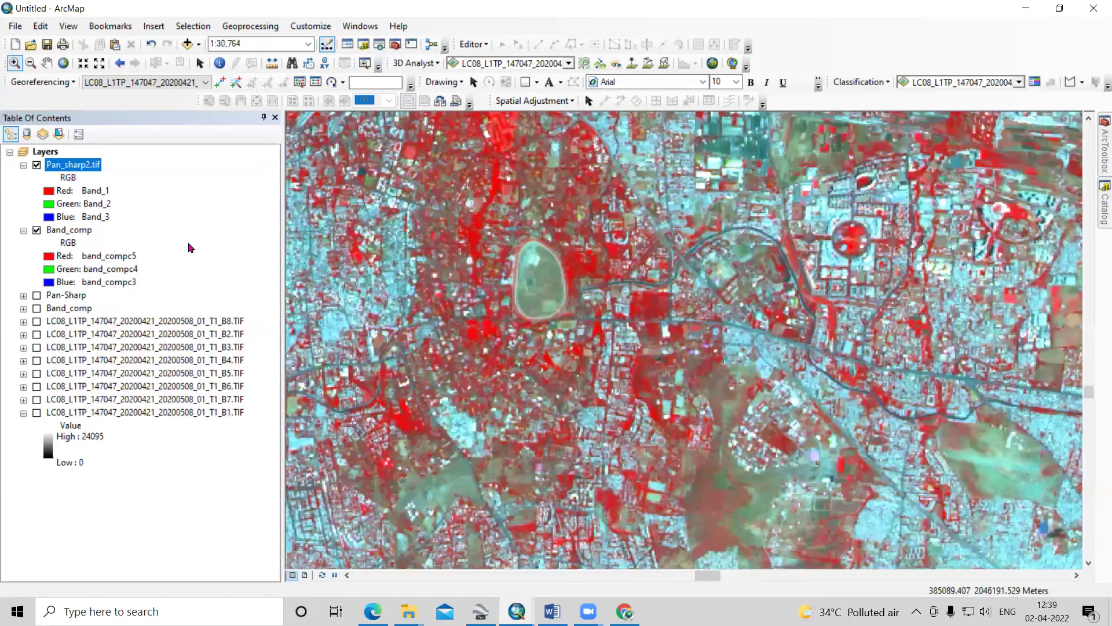